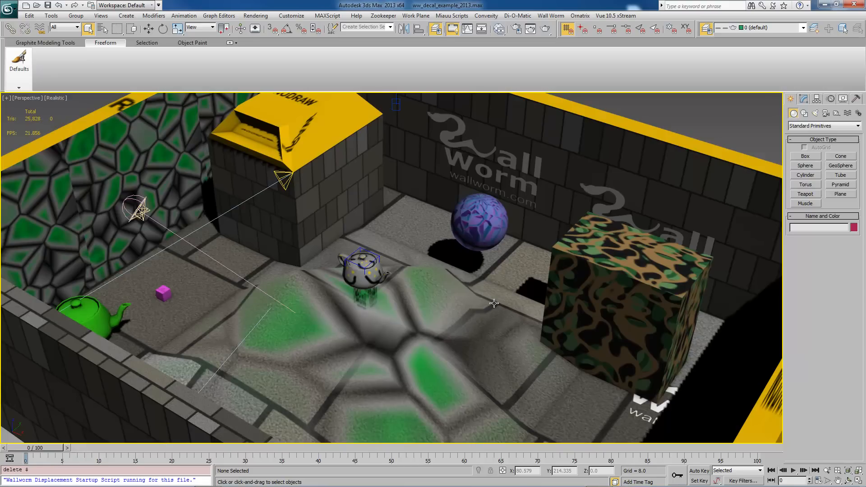
Step: Examine the level's room, selecting the green displacement floor and the daylight system in turn
scroll(512, 340, "down", 5)
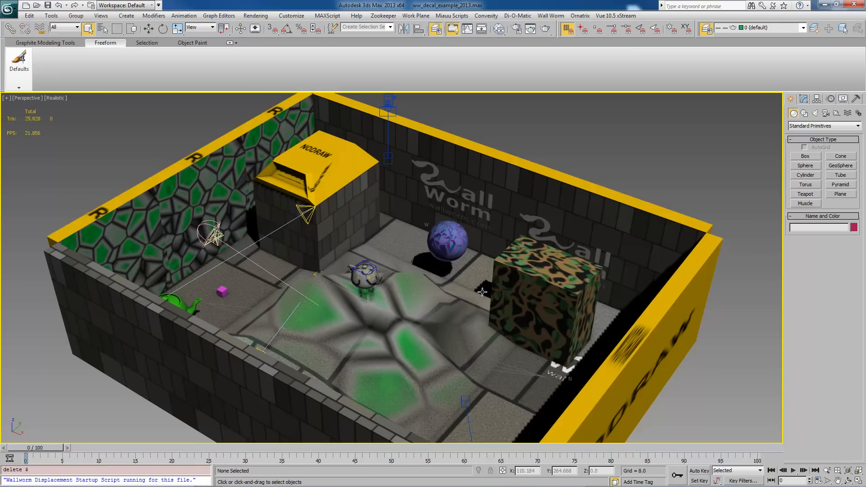
left_click(411, 286)
middle_click_drag(411, 286, 297, 325, "alt")
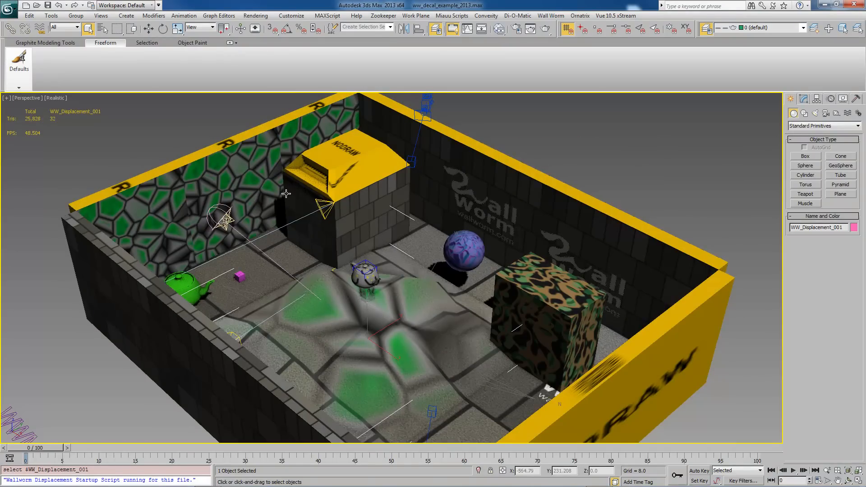
scroll(328, 209, "up", 4)
middle_click_drag(332, 237, 466, 166)
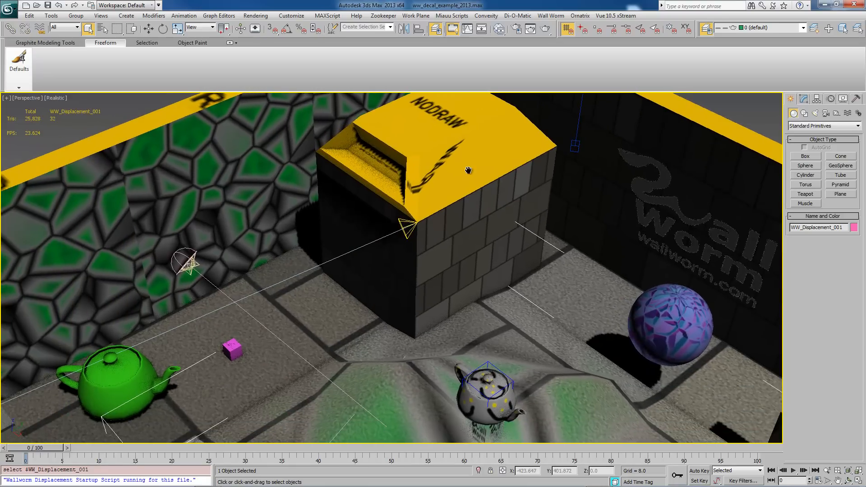
middle_click_drag(248, 288, 342, 256)
left_click(293, 224)
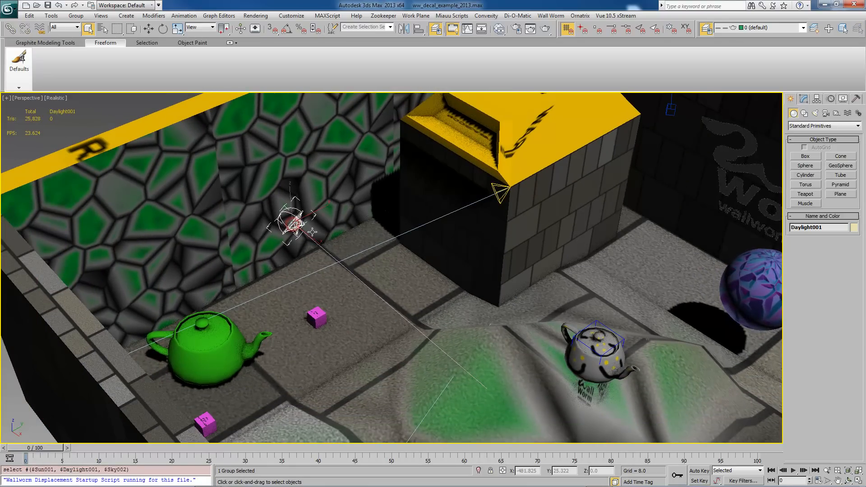
middle_click_drag(444, 300, 345, 265)
scroll(345, 265, "down", 4)
middle_click_drag(433, 286, 379, 275)
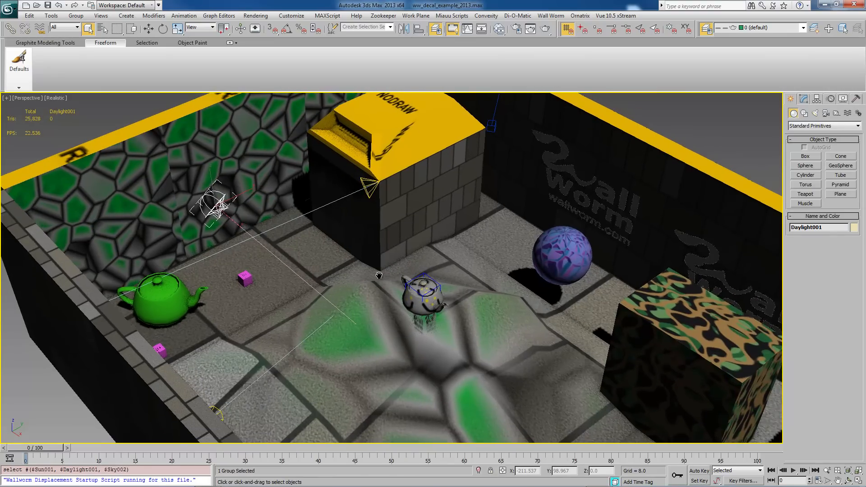
Step: Select the green teapot, the purple sphere and the brick box with the NODRAW top in turn, and examine the whole level
left_click(165, 298)
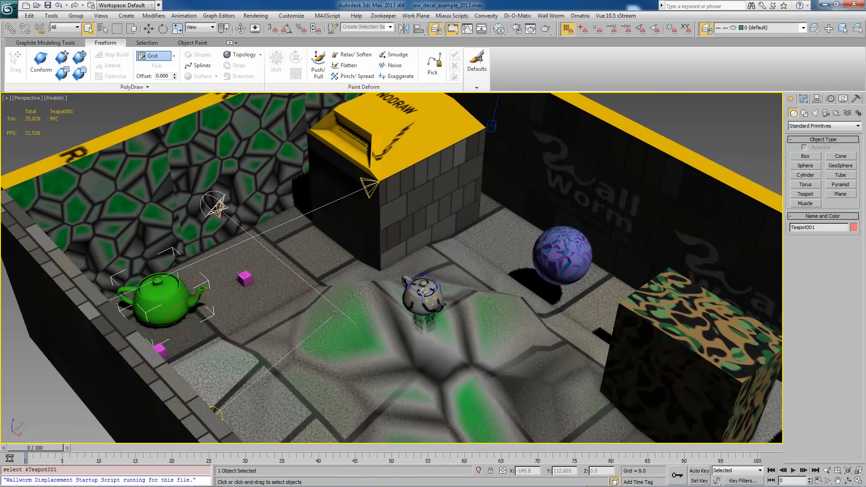
left_click(563, 258)
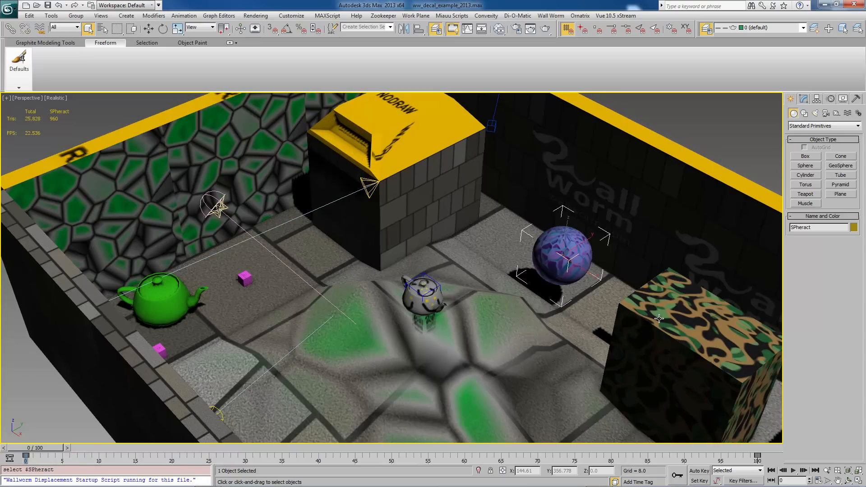
left_click(433, 189)
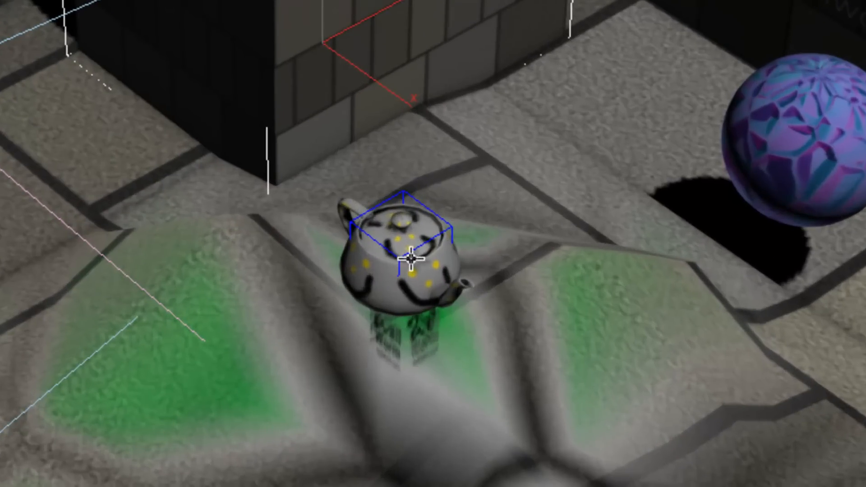
middle_click_drag(421, 234, 400, 243, "alt")
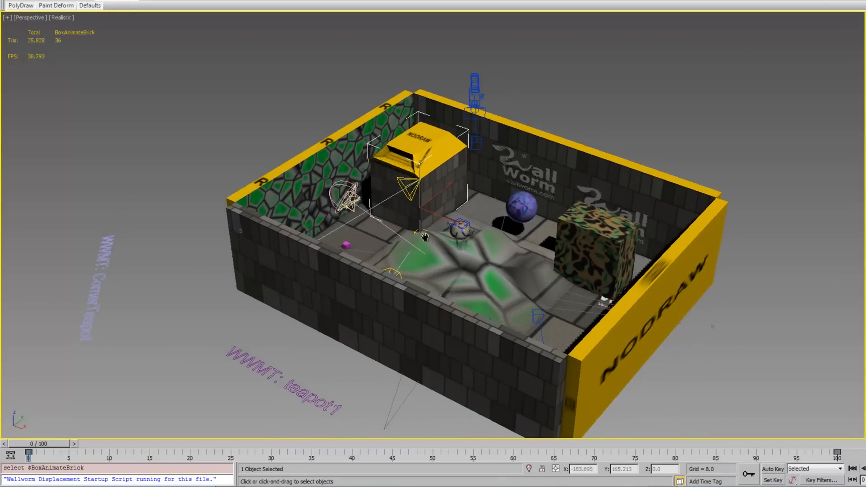
scroll(400, 243, "down", 3)
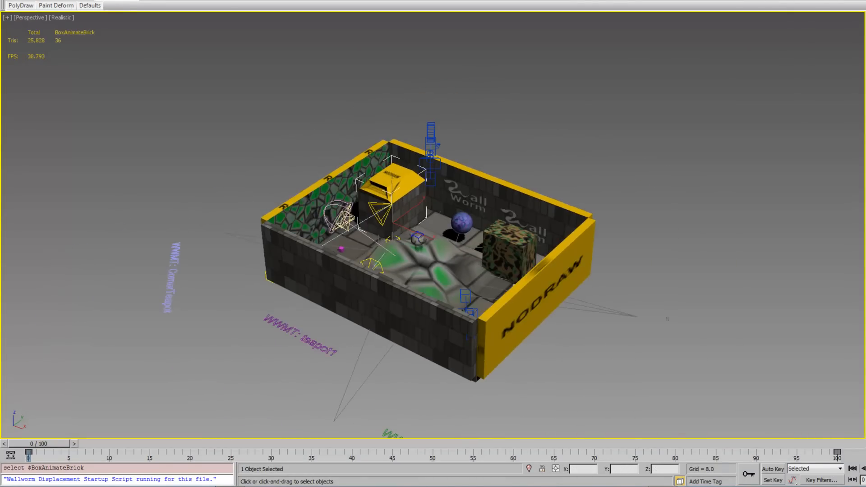
Step: Inspect the Skybox layer's object list and temporarily unhide that layer to examine the sky walls and buildings around the room
left_click_drag(863, 12, 668, 12)
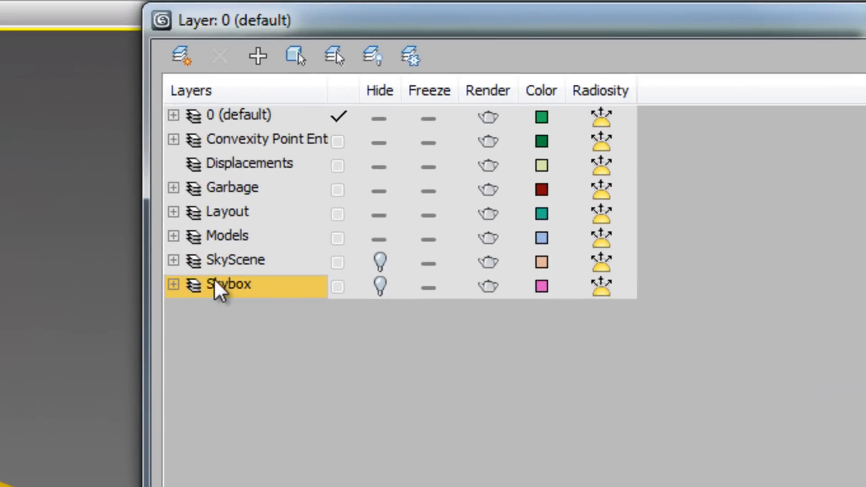
left_click(173, 285)
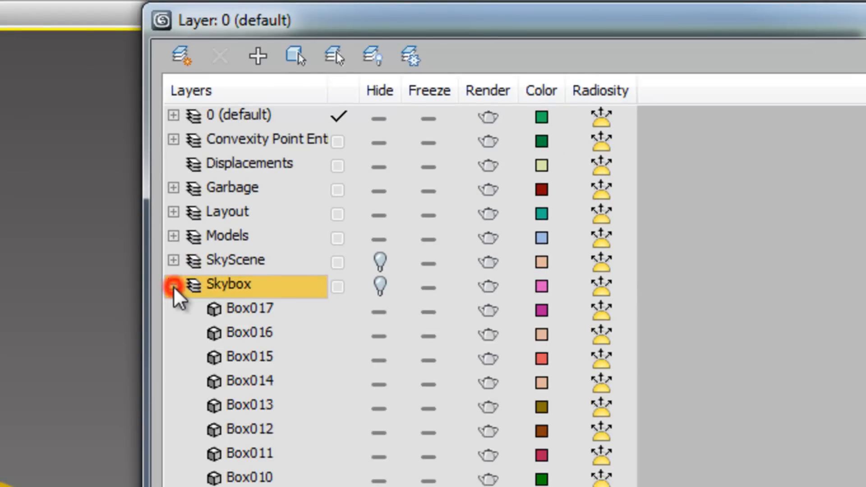
left_click(174, 285)
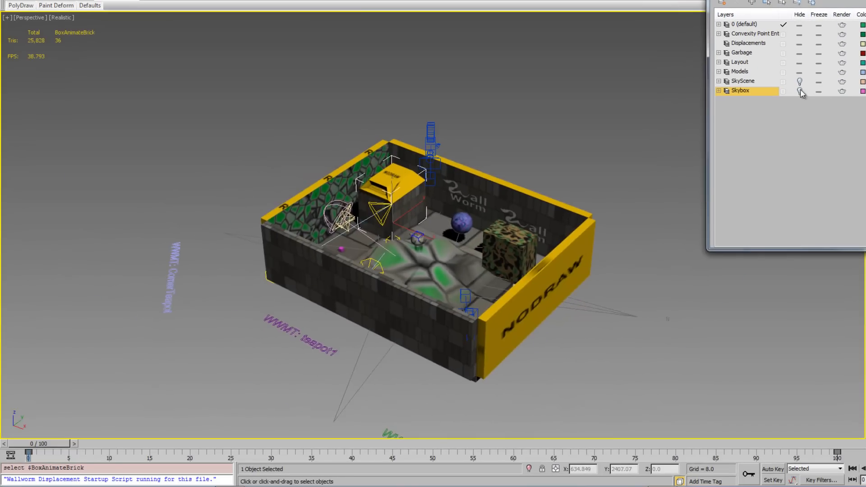
left_click(380, 285)
middle_click_drag(433, 173, 415, 203, "alt")
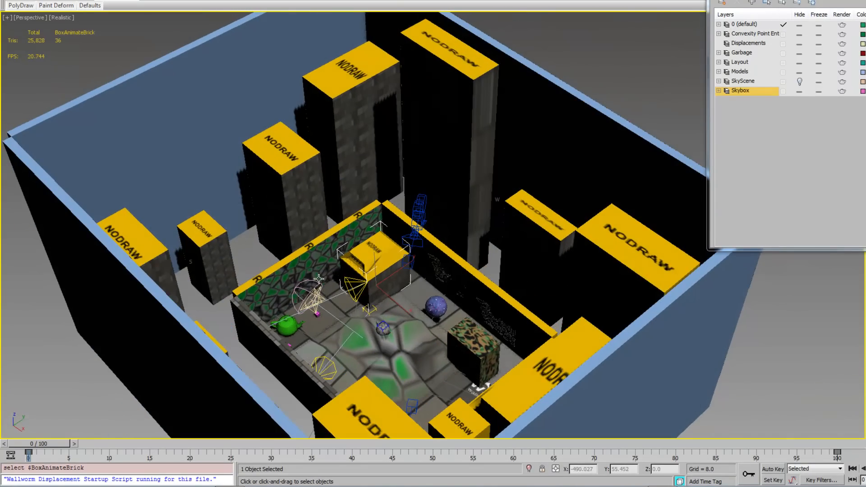
middle_click_drag(332, 254, 359, 243, "alt")
left_click(799, 92)
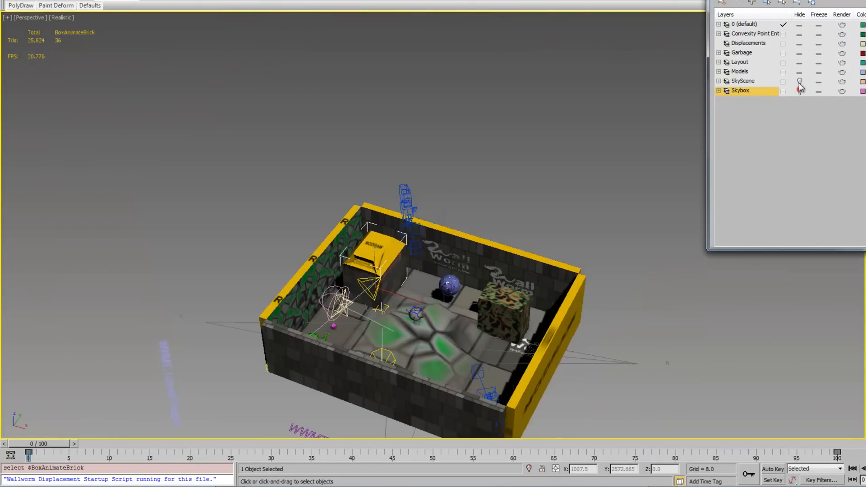
Step: Temporarily unhide the SkyScene layer to examine its mountain terrain around the level
left_click(799, 83)
scroll(433, 195, "down", 15)
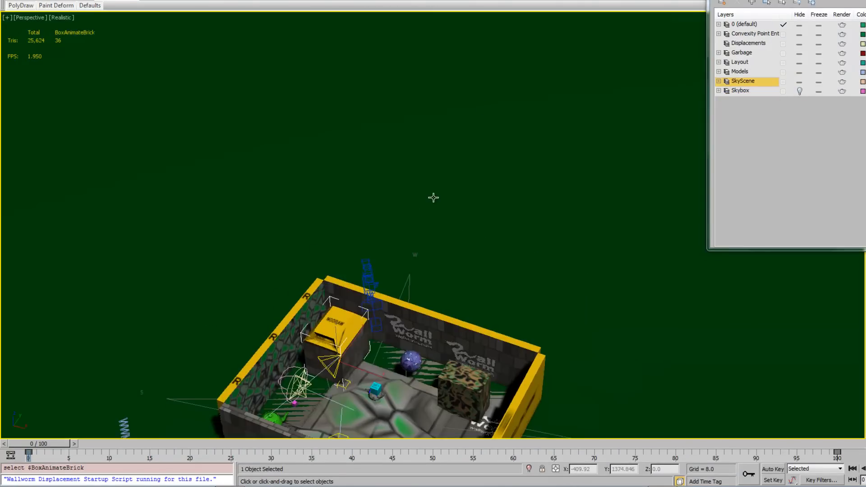
middle_click_drag(430, 197, 537, 190, "alt")
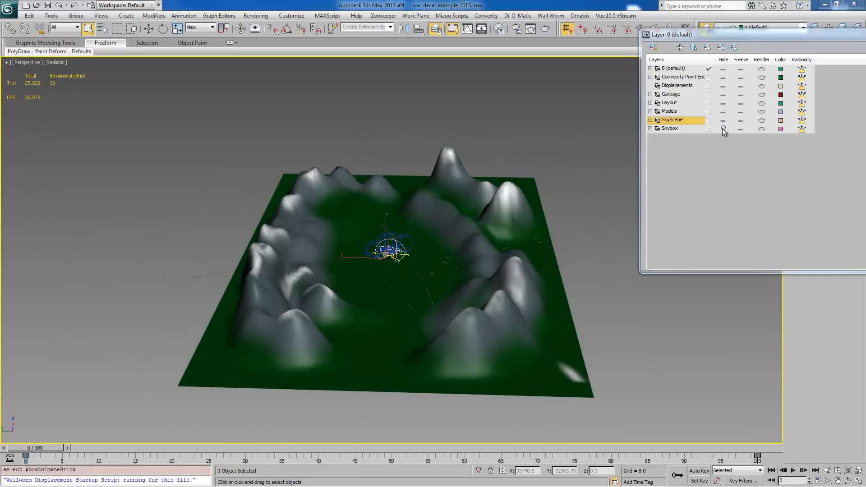
left_click_drag(723, 121, 723, 129)
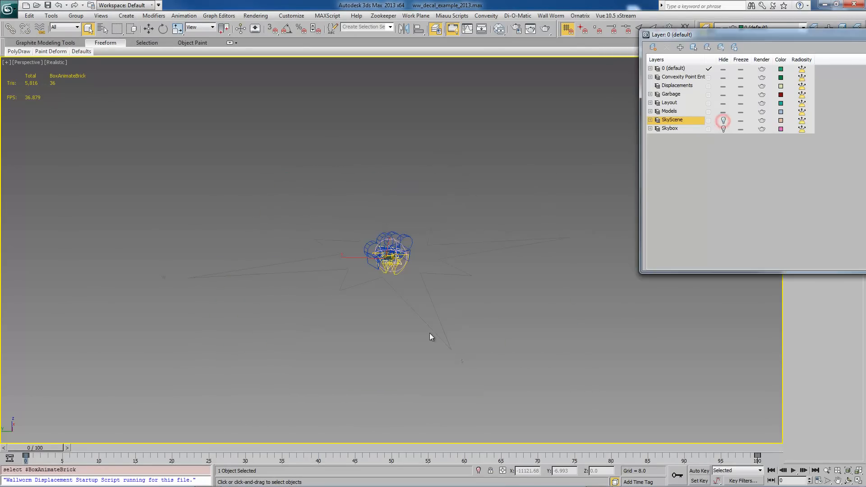
Step: Frame the room and open the Wall Worm Anvil level design tools, placing their window beside the room
left_click(472, 318)
left_click(379, 367)
key("z")
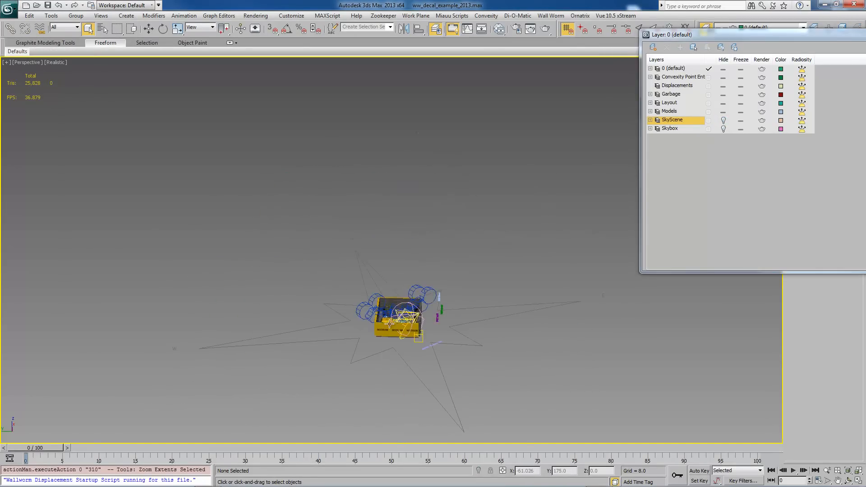
mouse_move(393, 244)
middle_mouse_down("alt")
mouse_move(347, 213)
mouse_move(384, 244)
middle_mouse_up("alt")
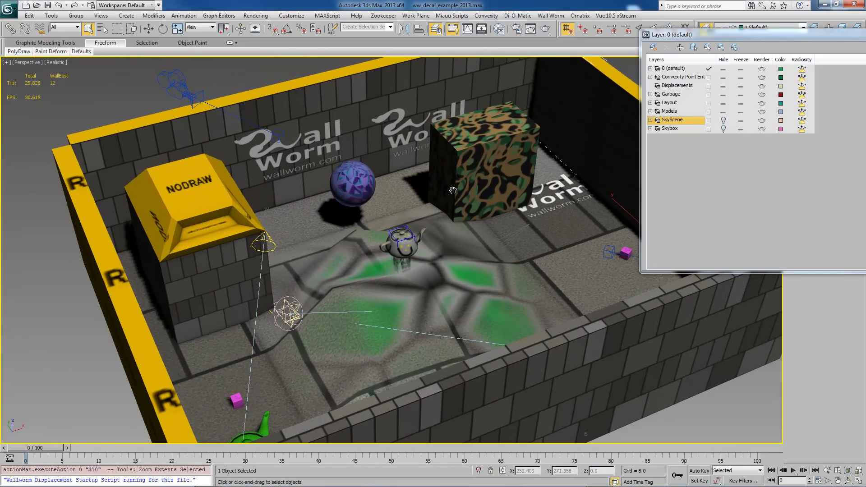
middle_click_drag(453, 190, 410, 201)
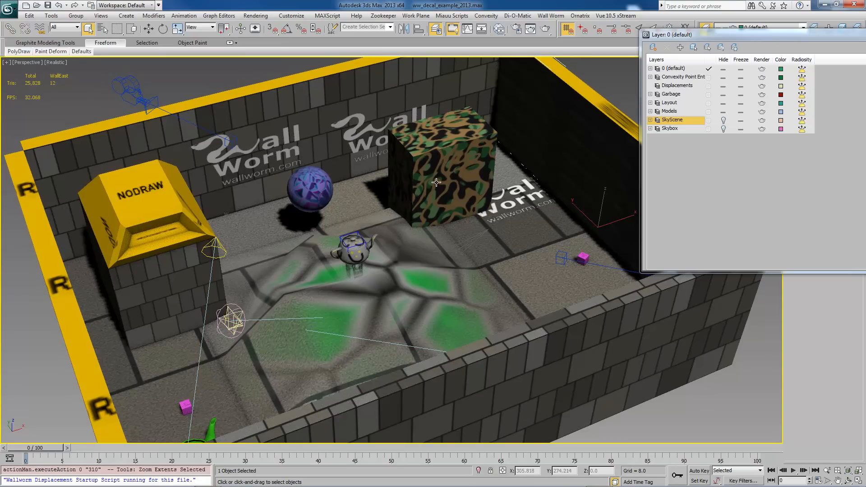
left_click(551, 16)
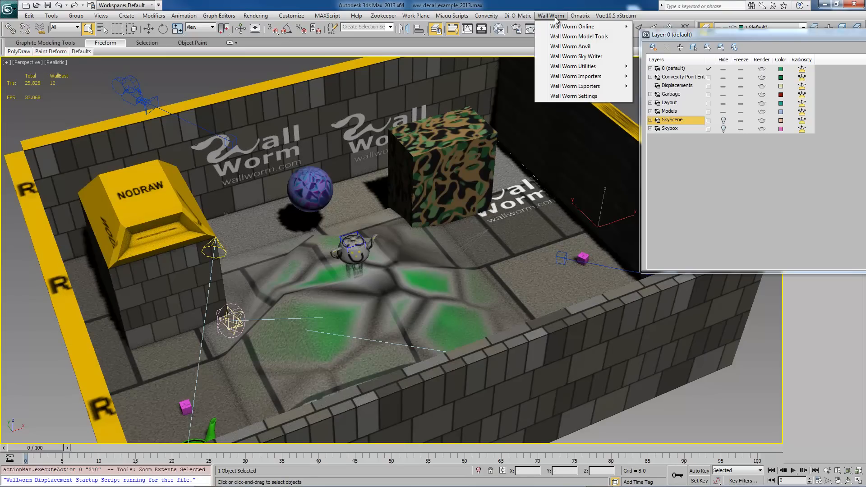
left_click(581, 47)
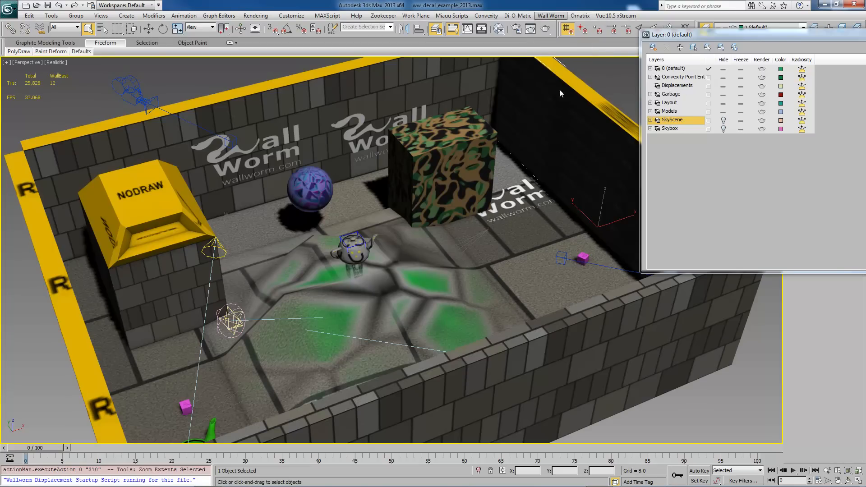
left_click_drag(445, 168, 711, 167)
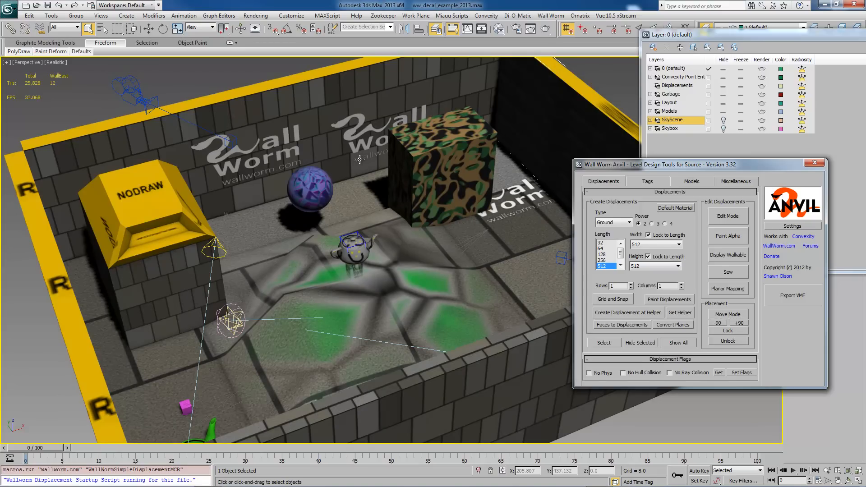
middle_click_drag(386, 247, 338, 222)
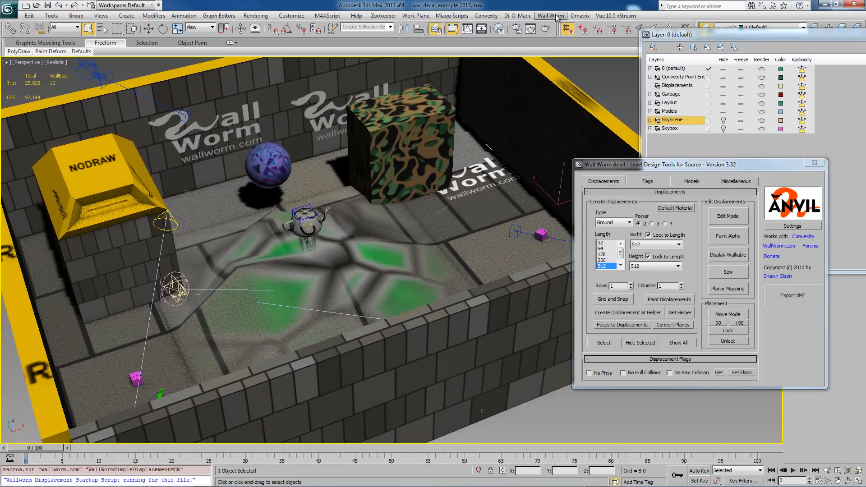
left_click_drag(662, 165, 689, 131)
middle_click_drag(340, 178, 351, 195)
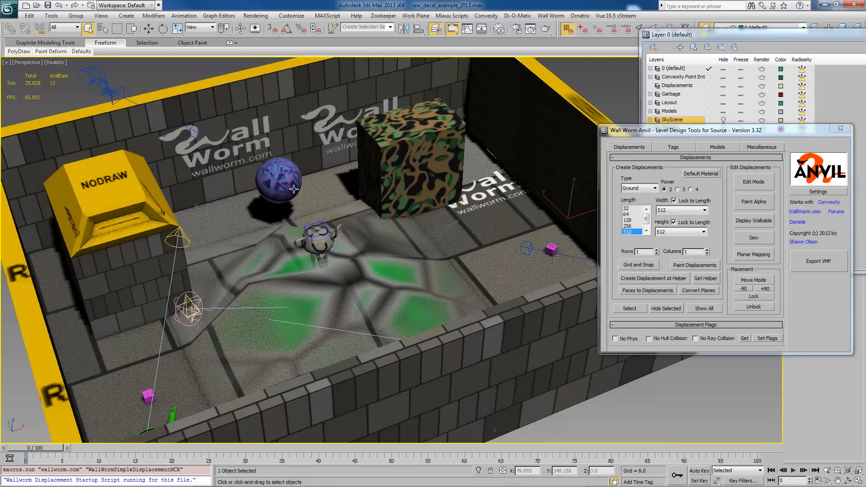
Step: Select the four walls, the ground, the camouflage box and the player box beneath the patterned teapot together, leaving out the compass
left_click(291, 99)
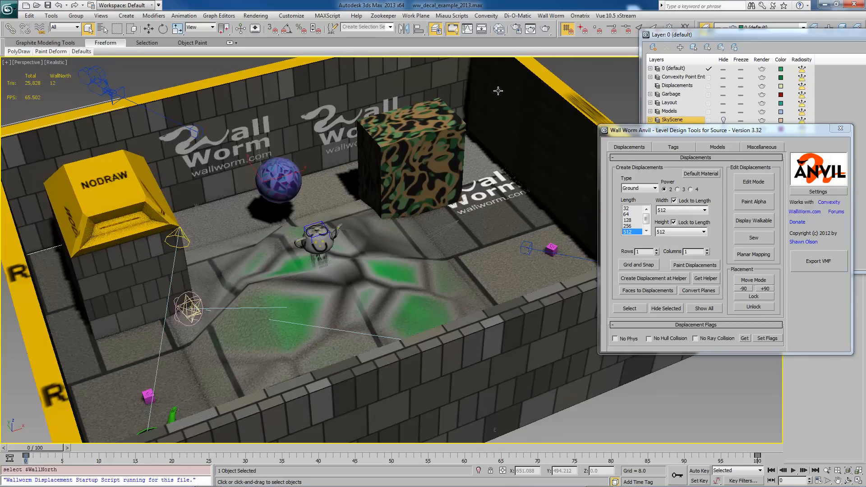
left_click(44, 350)
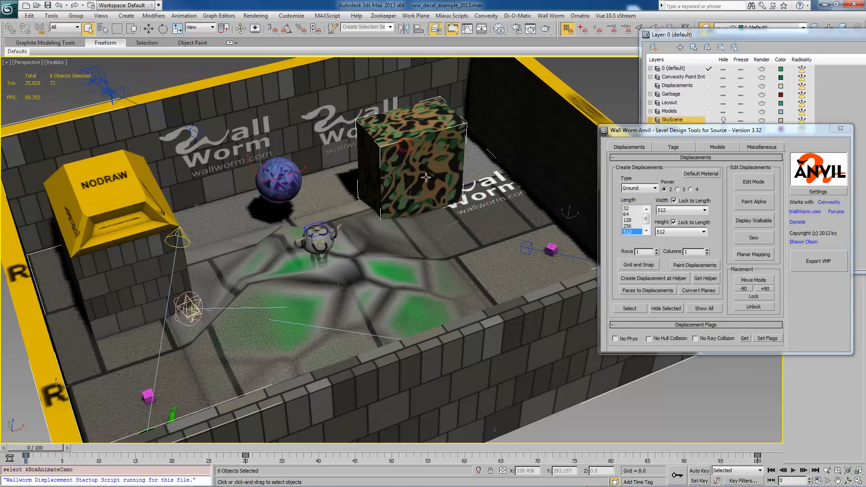
left_click(414, 192, "ctrl")
middle_click_drag(414, 192, 410, 195)
left_click(307, 271, "ctrl")
left_click(307, 272, "alt")
scroll(307, 271, "up", 5)
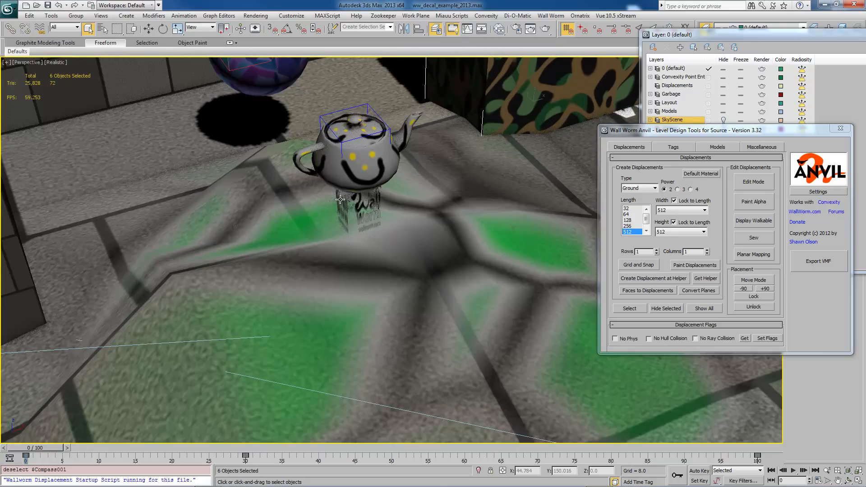
left_click(341, 198, "ctrl")
scroll(375, 224, "down", 5)
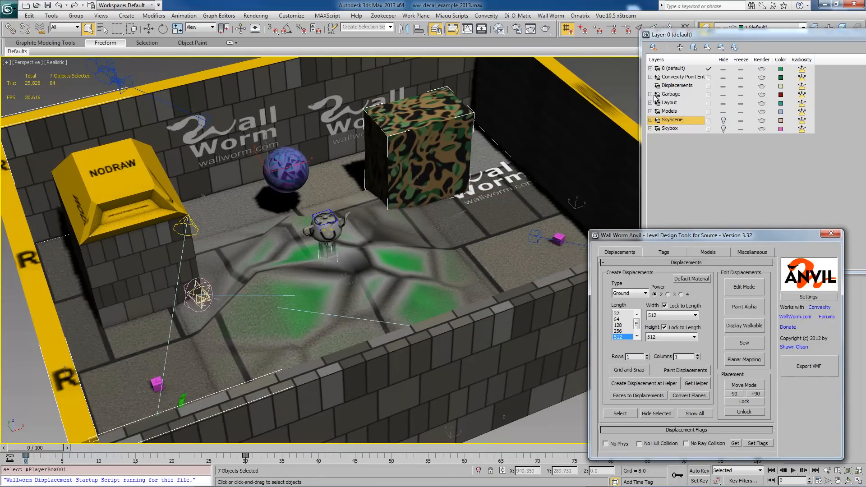
Step: Unhide the Sky object in the Layout layer and add world geometry tags to the selected level objects with Wall Worm Anvil
left_click(650, 103)
left_click(722, 112)
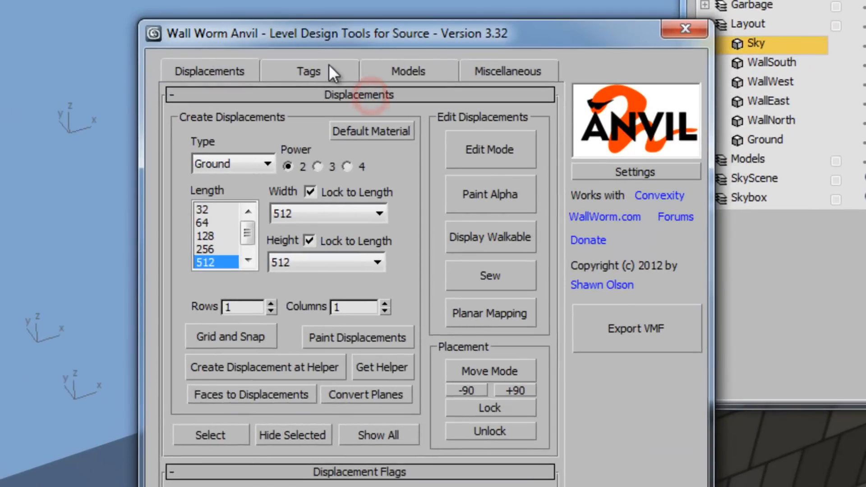
left_click(339, 90)
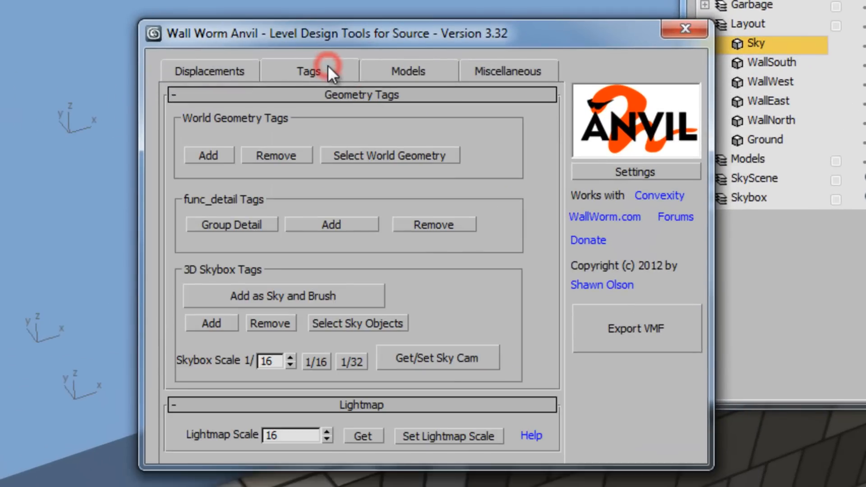
left_click(208, 155)
left_click_drag(530, 36, 748, 73)
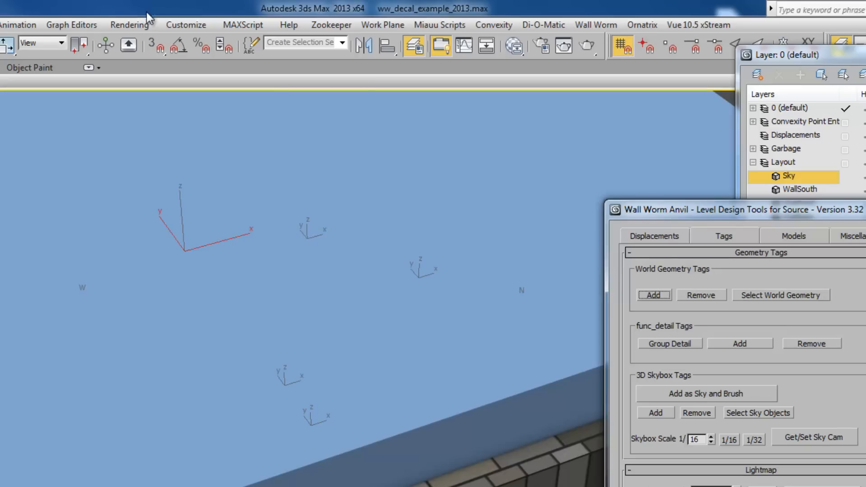
Step: Examine the keyboard shortcuts assigned to the wallworm.com actions for brush geometry and func_detail tagging in the user interface customization, leaving them unchanged
left_click(185, 24)
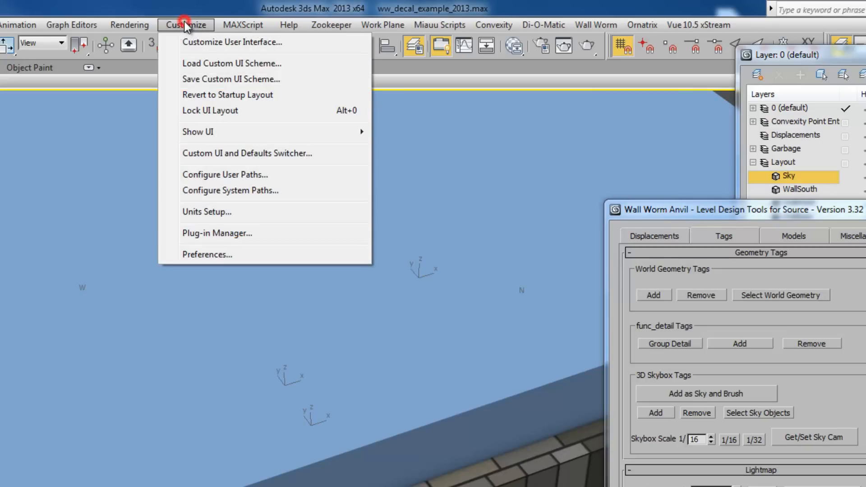
left_click(195, 41)
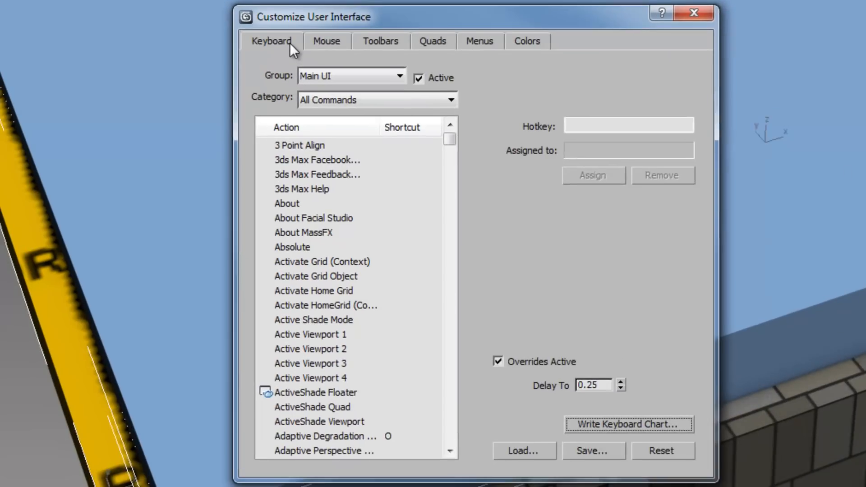
left_click(405, 102)
left_click_drag(448, 147, 455, 354)
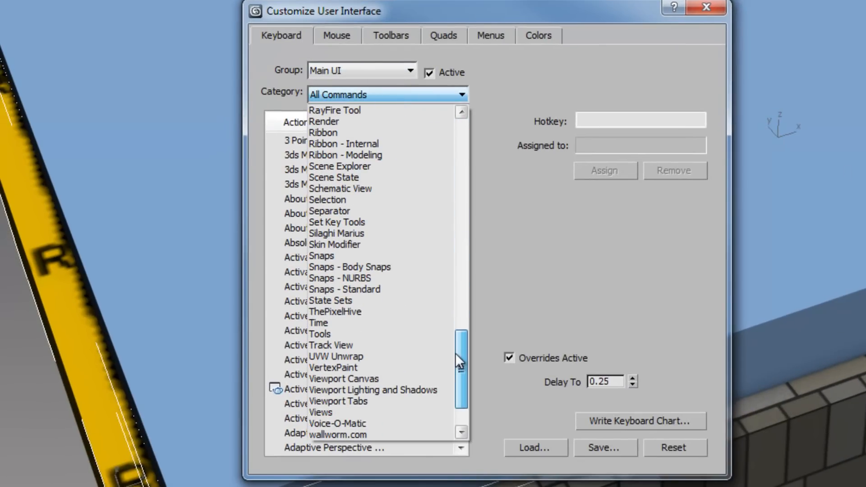
left_click(379, 435)
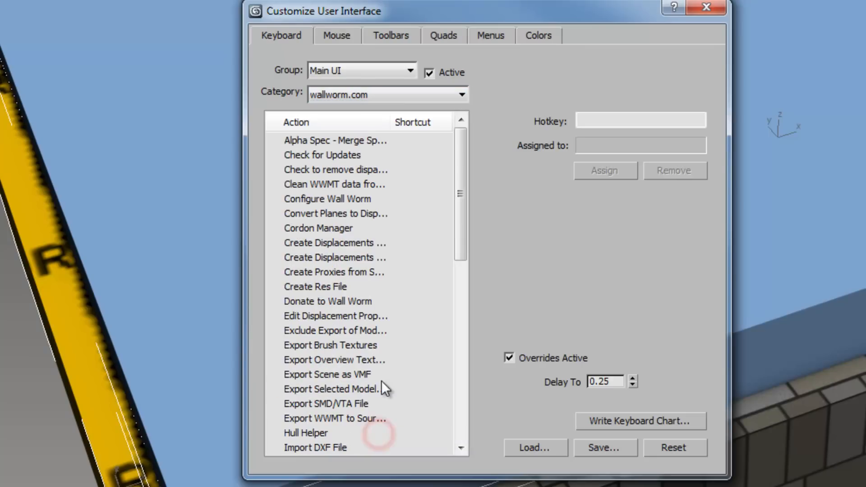
left_click_drag(459, 217, 454, 387)
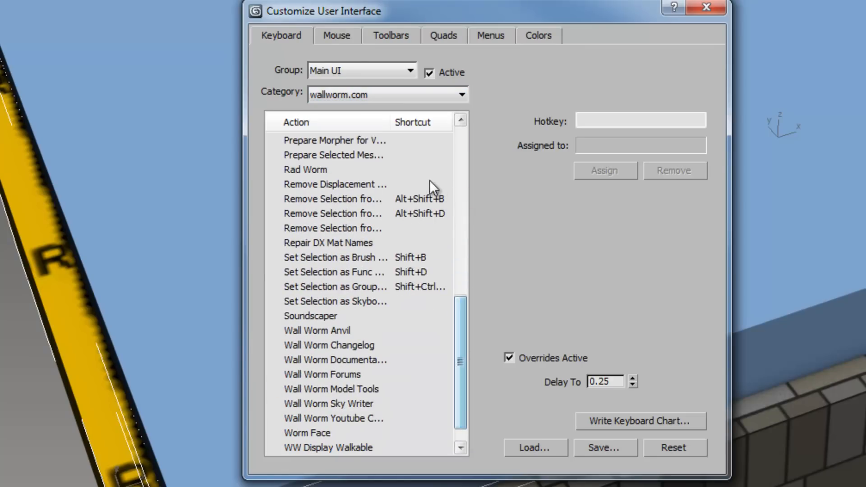
left_click(313, 257)
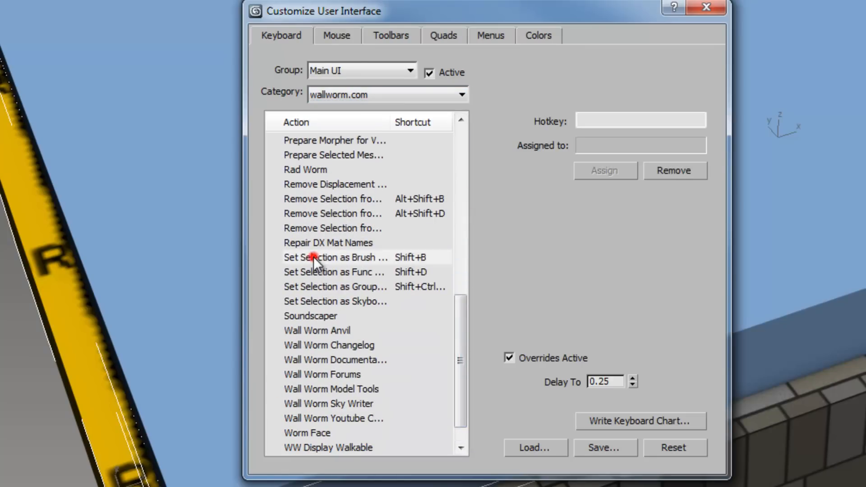
left_click(323, 272)
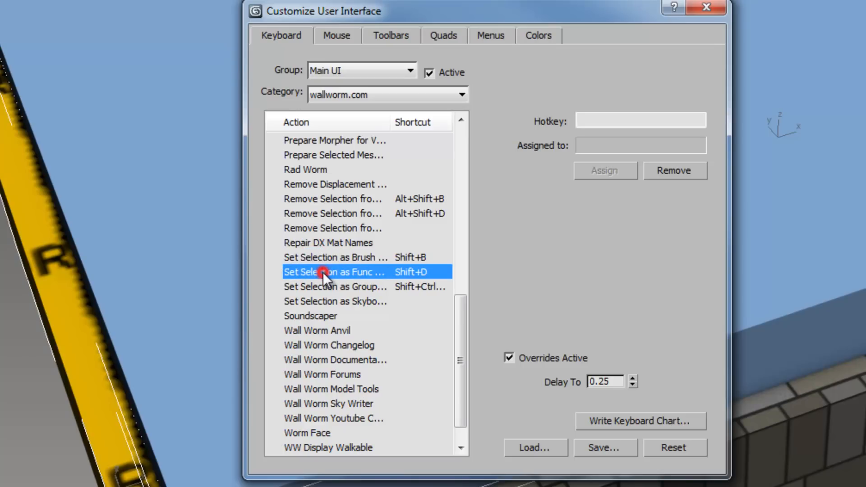
left_click_drag(391, 119, 421, 118)
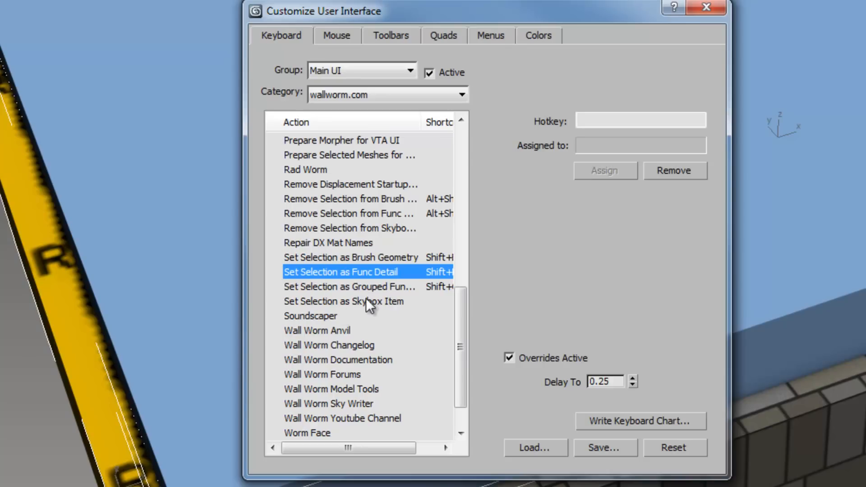
left_click(706, 7)
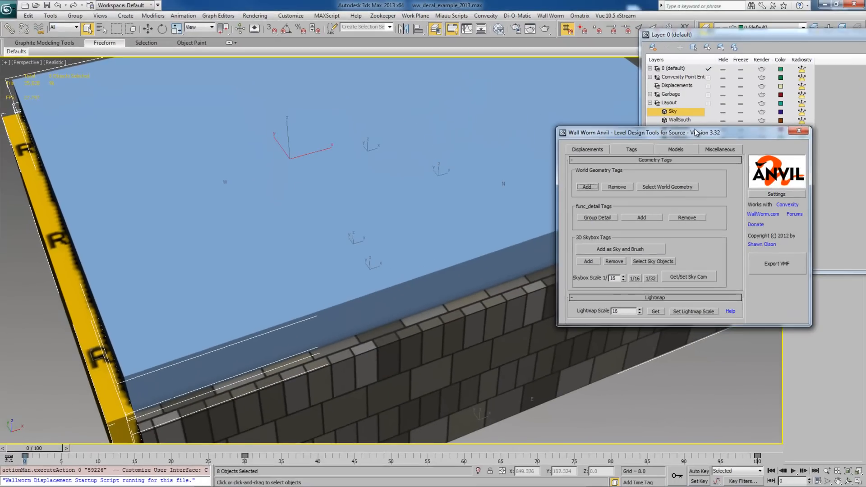
Step: Hide the Sky object in the Layout layer again and clear the layer manager and Anvil windows from the room view
left_click_drag(699, 133, 709, 230)
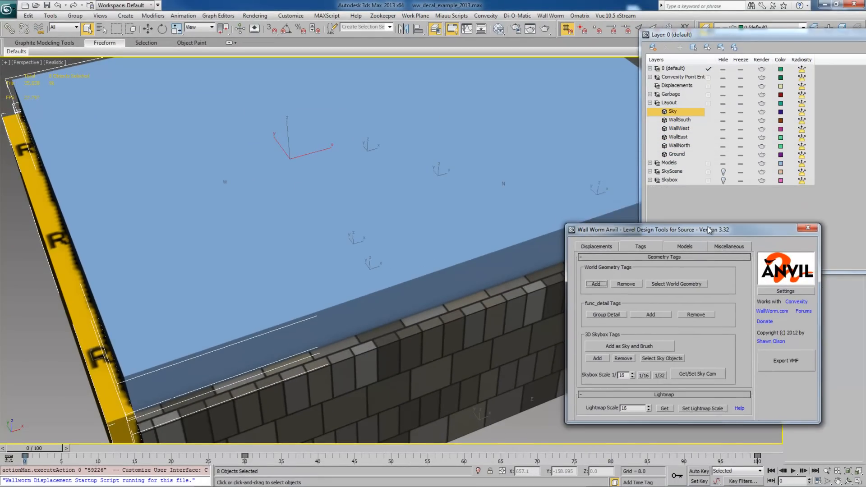
left_click(236, 141)
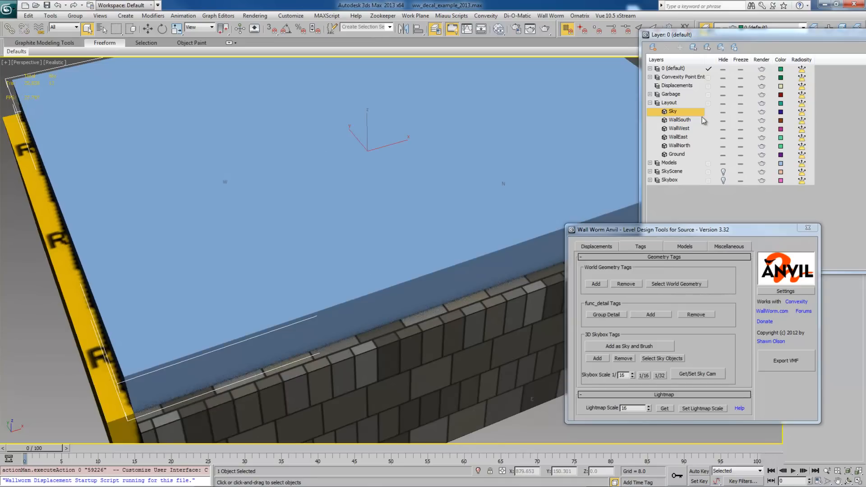
left_click(723, 113)
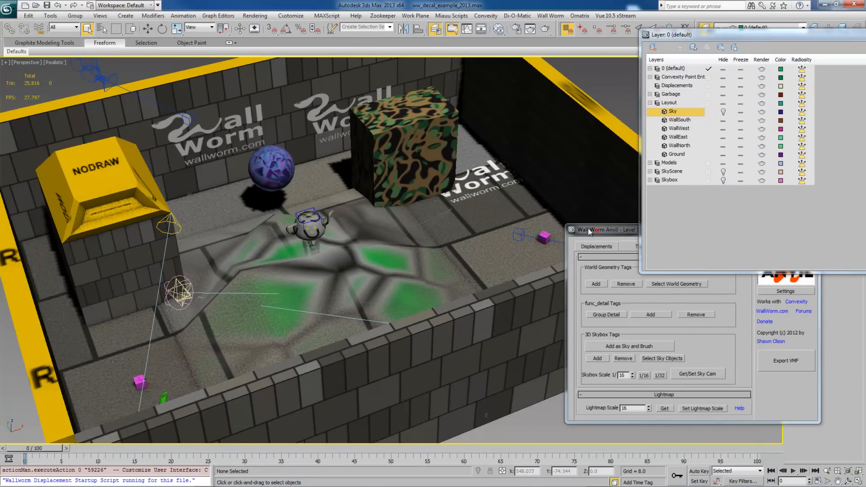
left_click_drag(589, 231, 471, 205)
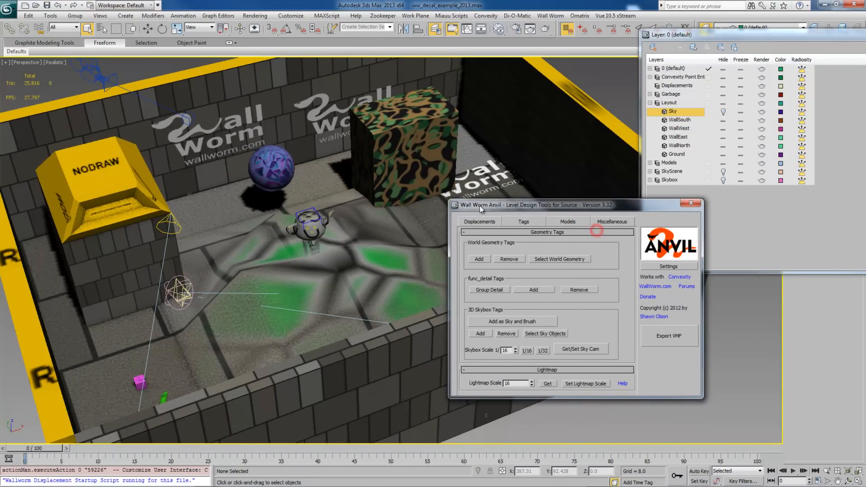
left_click(705, 29)
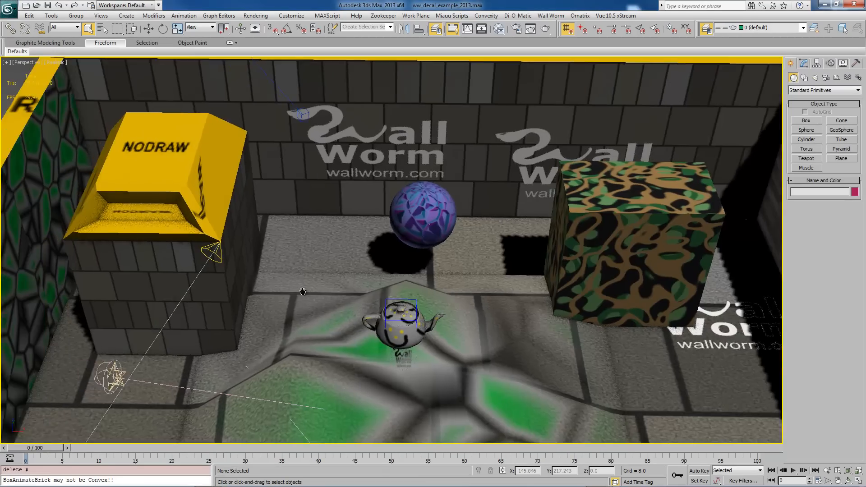
Step: Inspect the textured walls, boxes and ground of the room, and scrub the animation to frame 14 and back to 0
middle_click_drag(289, 279, 250, 230)
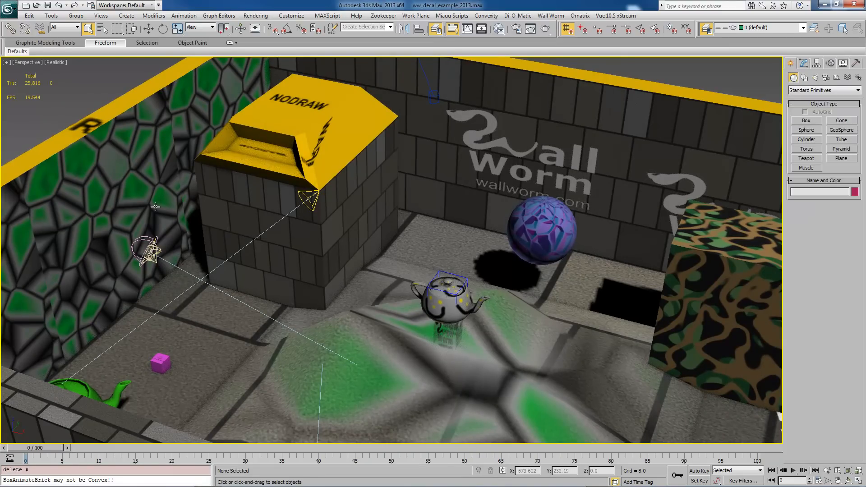
middle_click_drag(156, 206, 150, 211)
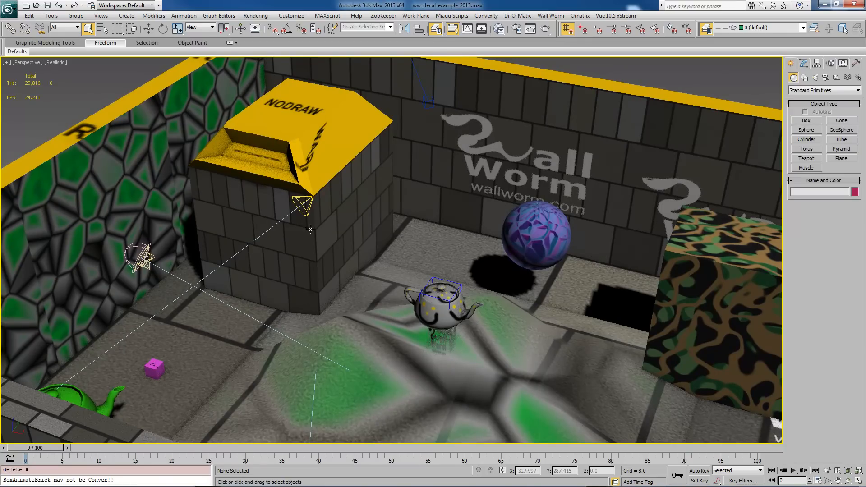
middle_click_drag(680, 293, 673, 293)
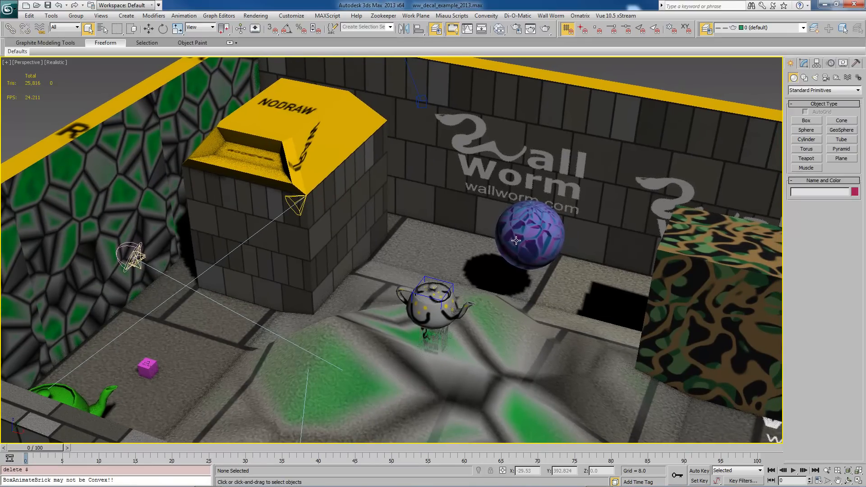
left_click_drag(45, 449, 25, 459)
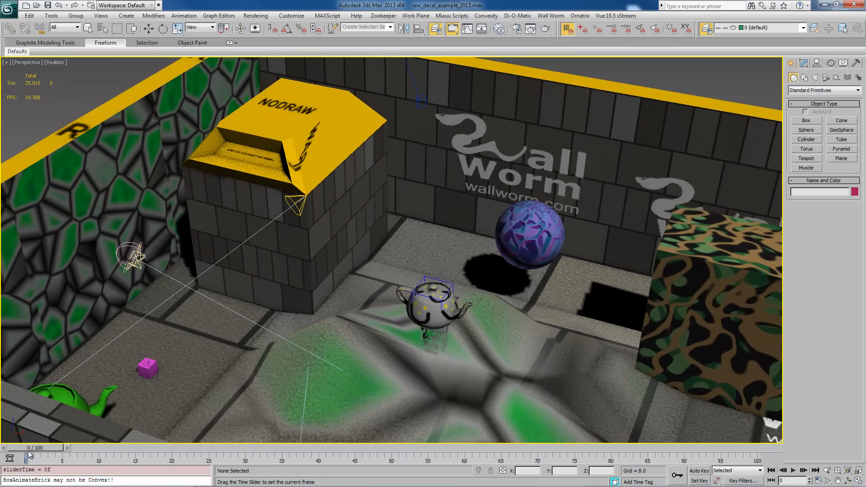
key("q")
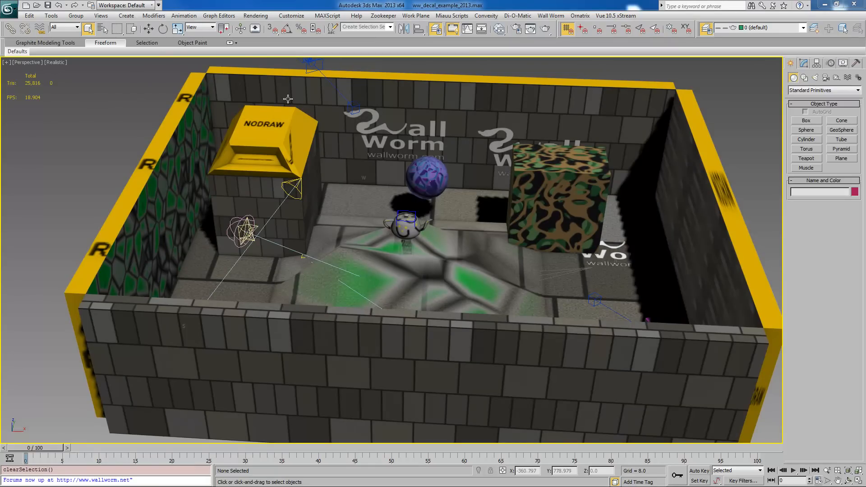
left_click_drag(36, 449, 133, 457)
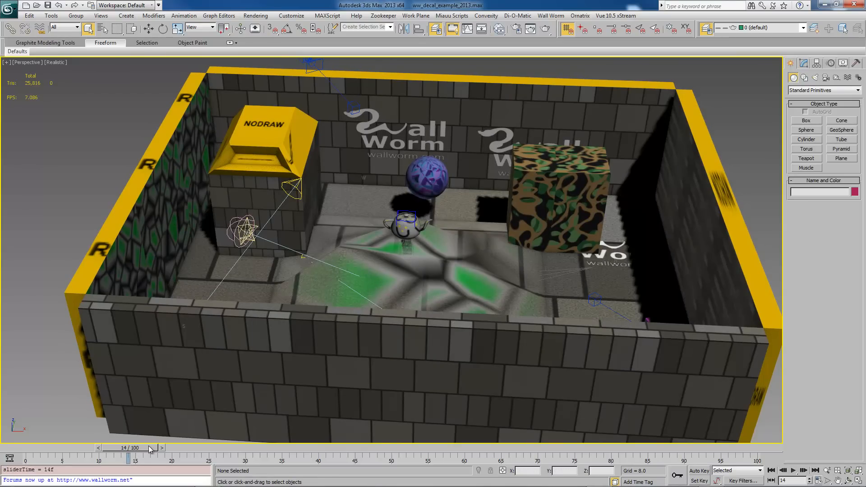
left_click_drag(145, 449, 41, 459)
key("q")
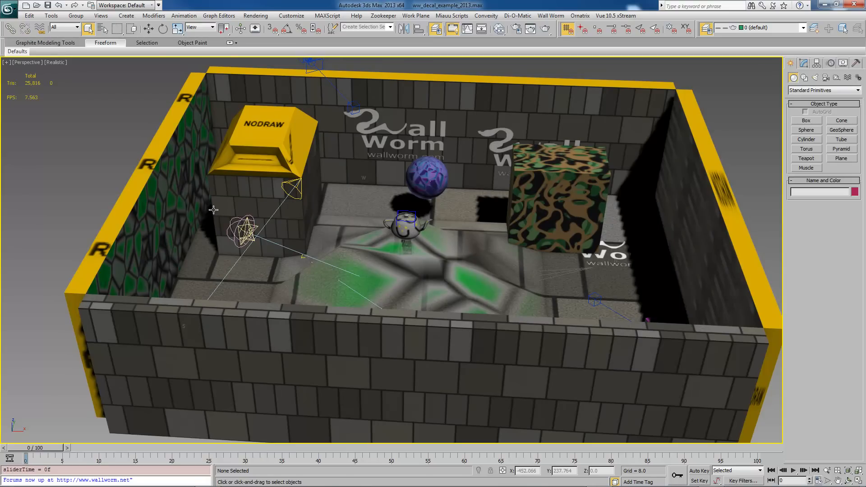
Step: Select the four walls, the left wall logo decal on the north wall, the camouflage box and the ground displacement together
left_click(174, 199)
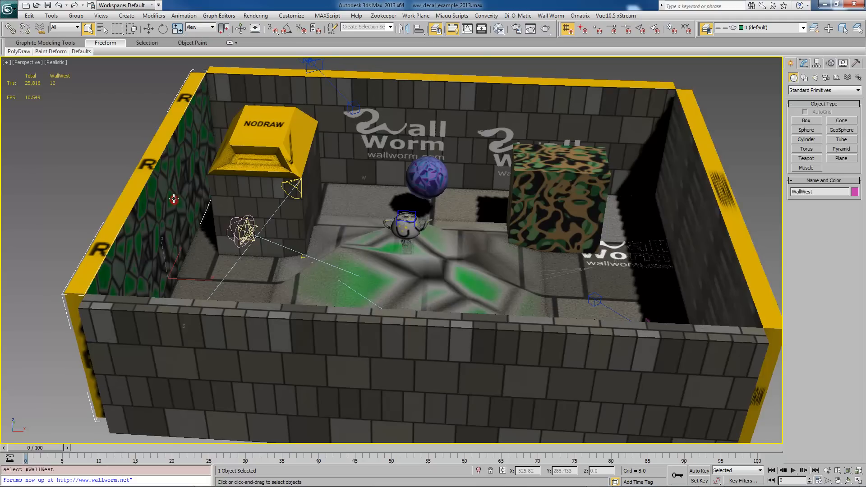
left_click(258, 86, "ctrl")
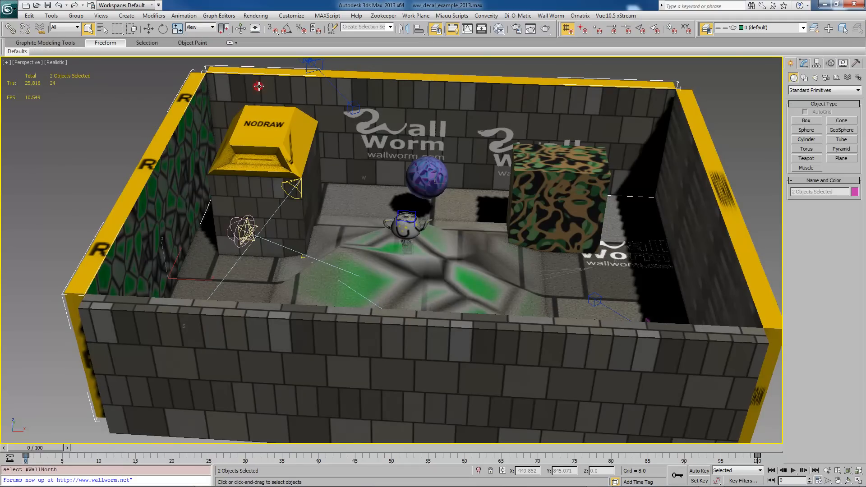
left_click(386, 130, "ctrl")
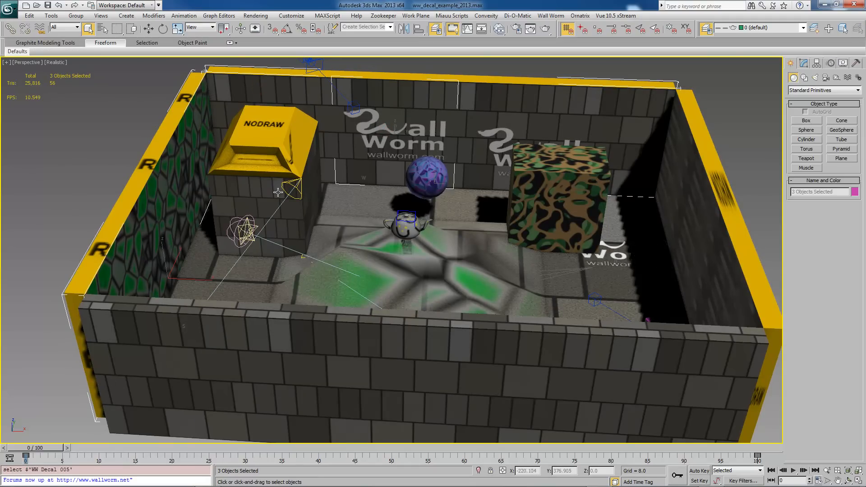
left_click(539, 175, "ctrl")
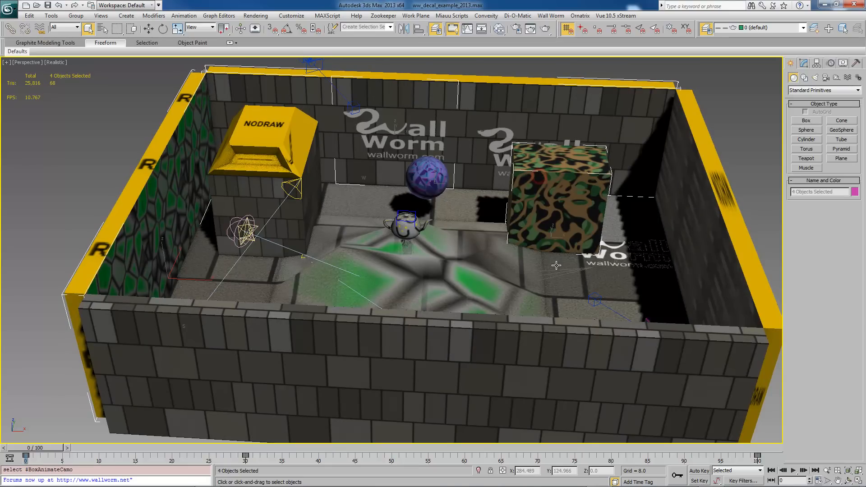
left_click(439, 281, "ctrl")
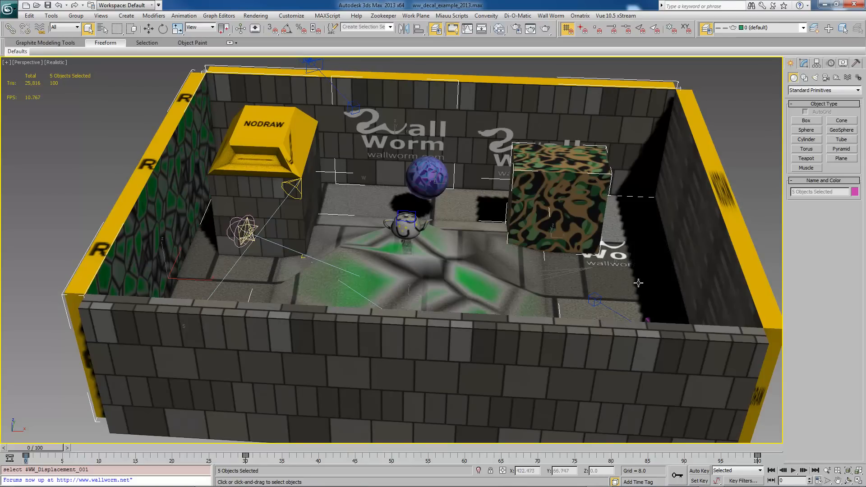
left_click(702, 263, "ctrl")
left_click(595, 349, "ctrl")
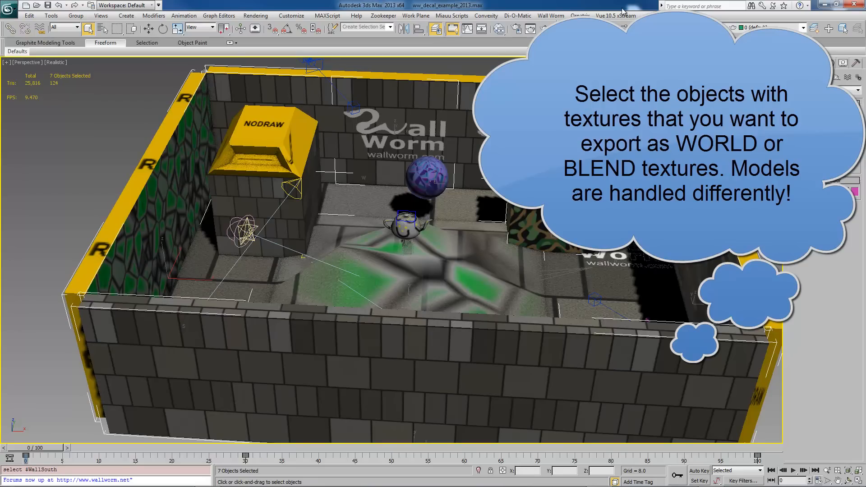
Step: Open the Wall Worm Brush Texture Exporter for the selected objects, reposition its window and exclude the ww_decal diffuse VTF
left_click(550, 16)
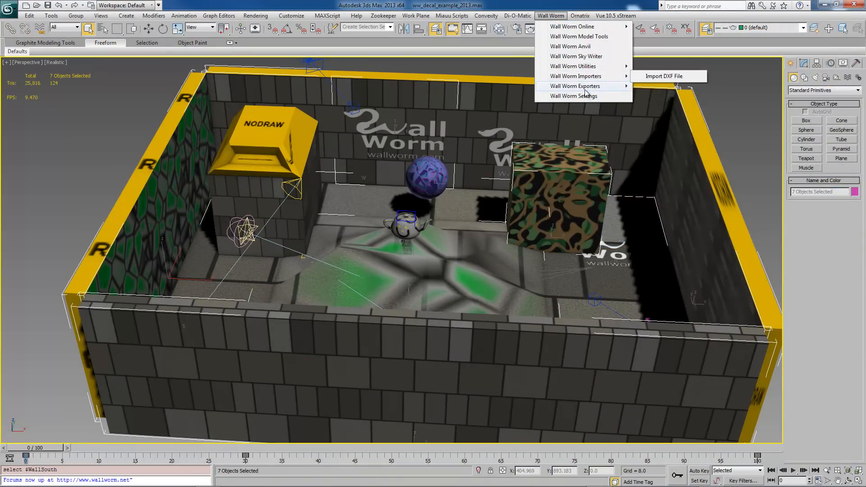
mouse_move(585, 87)
left_click(665, 115)
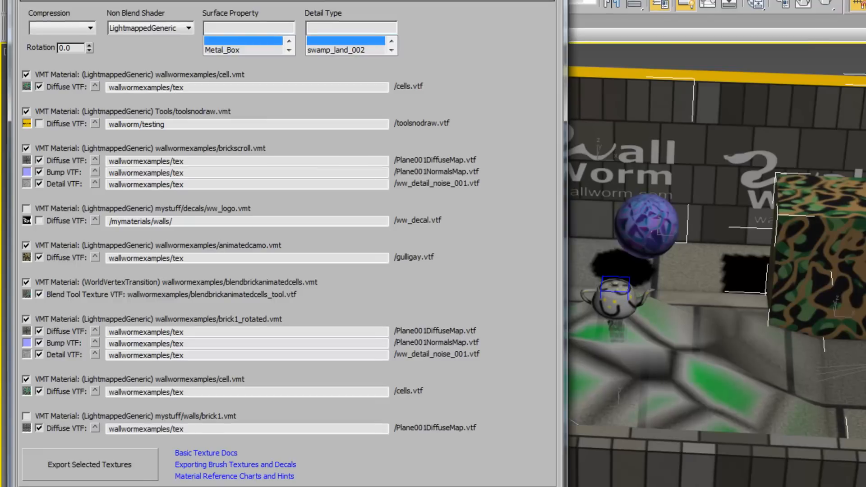
left_click_drag(184, 0, 475, 27)
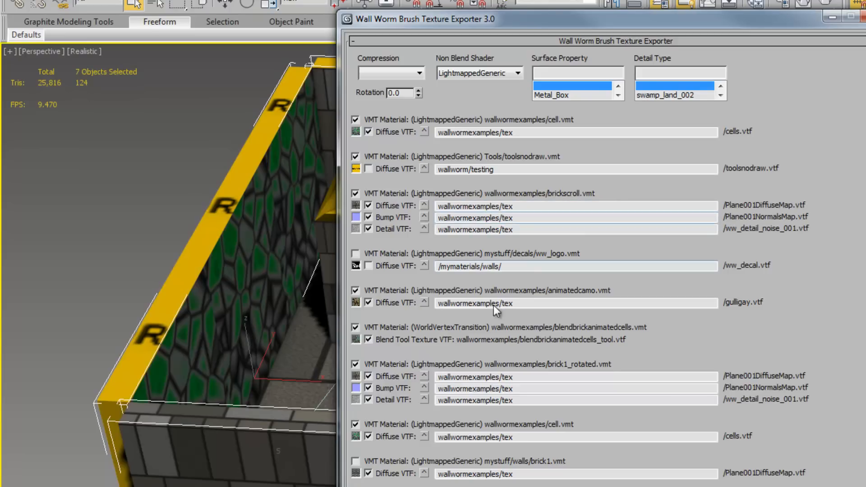
Step: Exclude from export the brick1_rotated diffuse, bump and detail VTFs, the toolsnodraw VMT, and the duplicate cell VMT with its diffuse VTF
left_click(368, 376)
left_click(368, 388)
left_click(369, 400)
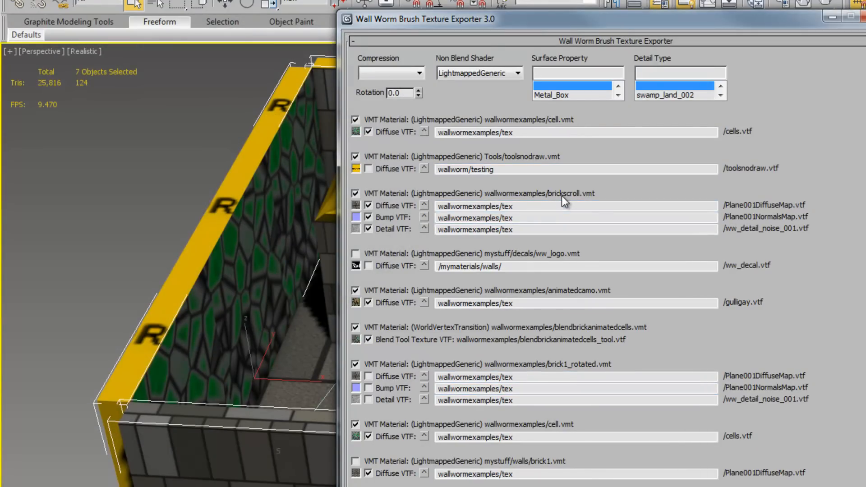
left_click(368, 437)
left_click(355, 424)
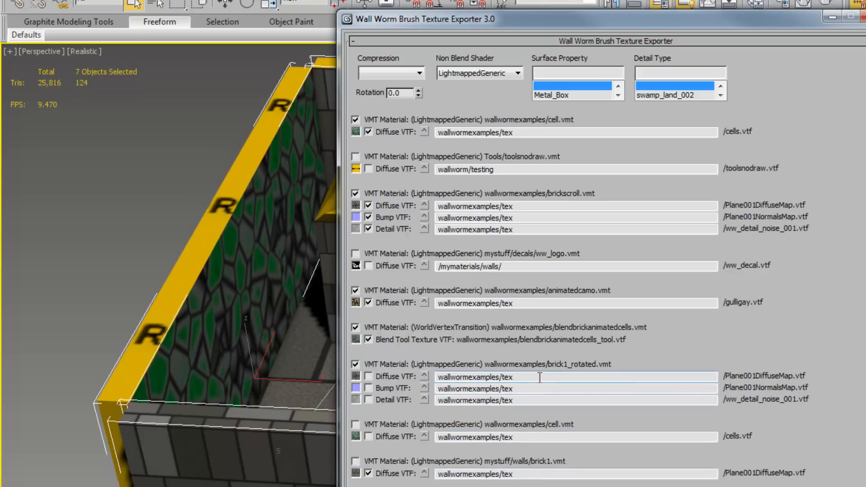
Step: Review the diffuse and bump VTF paths of the brick1_rotated material and the exporter's surface property setting
double_click(520, 380)
double_click(519, 388)
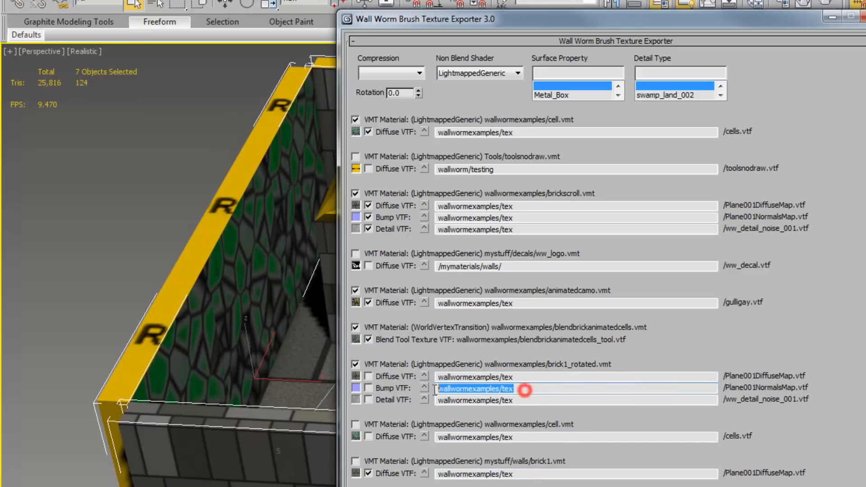
left_click(620, 366)
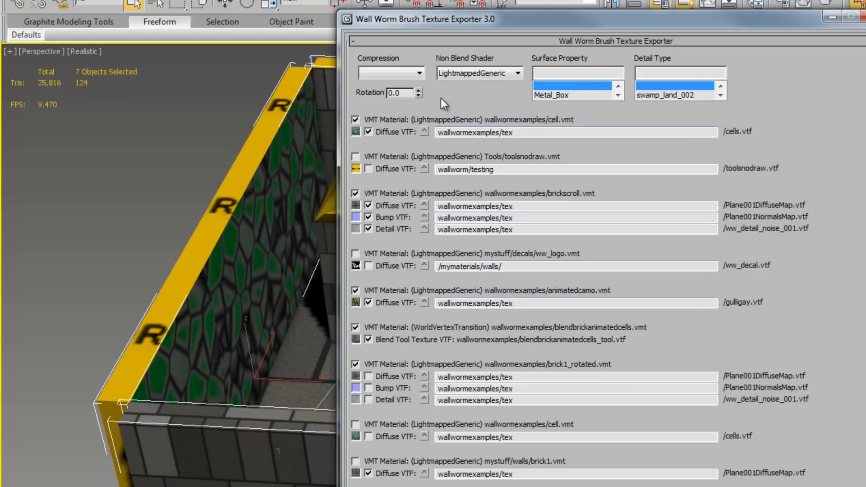
left_click(570, 73)
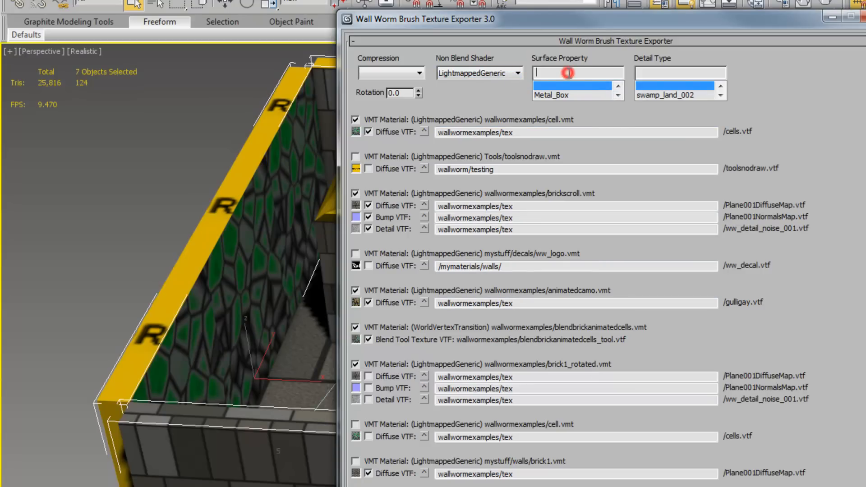
Step: Set the exporter's surface property to brick and export the selected textures
type("bric")
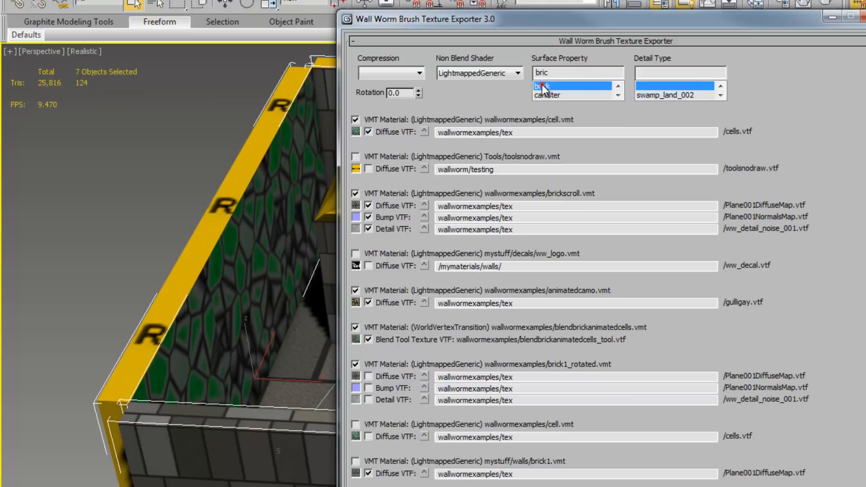
left_click(543, 86)
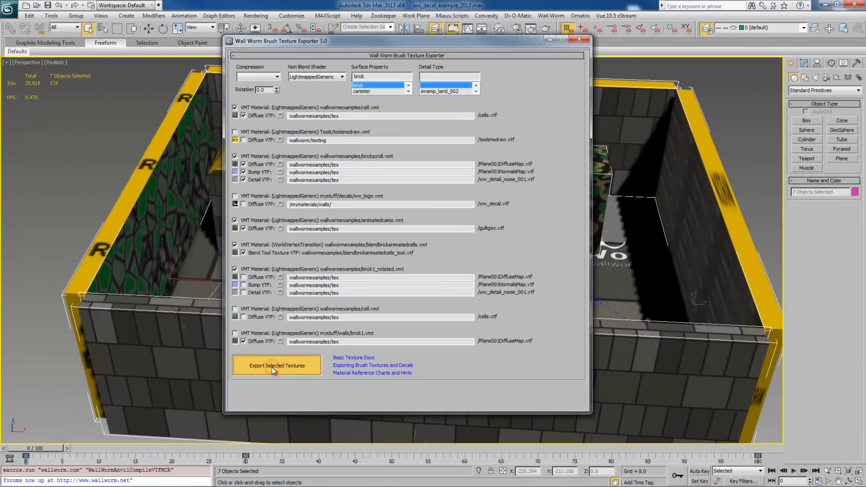
left_click(272, 366)
Step: Reopen the Brush Texture Exporter, exclude the toolsnodraw VMT and export only the detail VTFs of the brickscroll and brick1_rotated materials
left_click(551, 15)
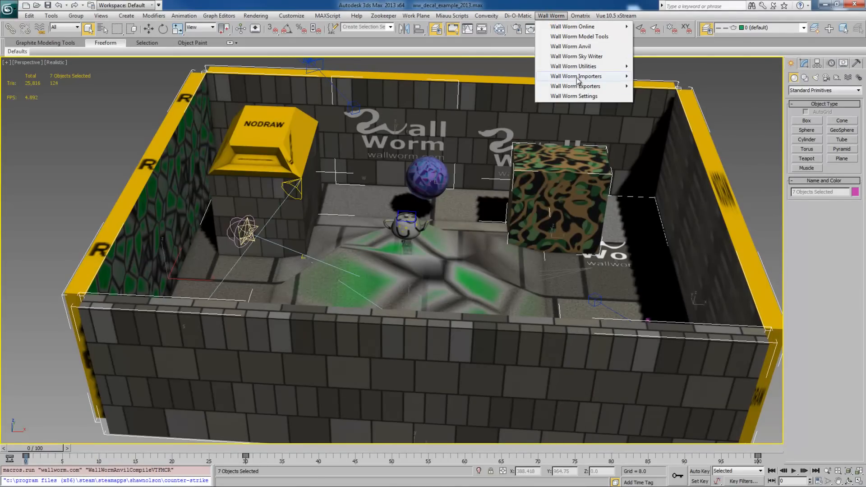
mouse_move(582, 86)
left_click(665, 117)
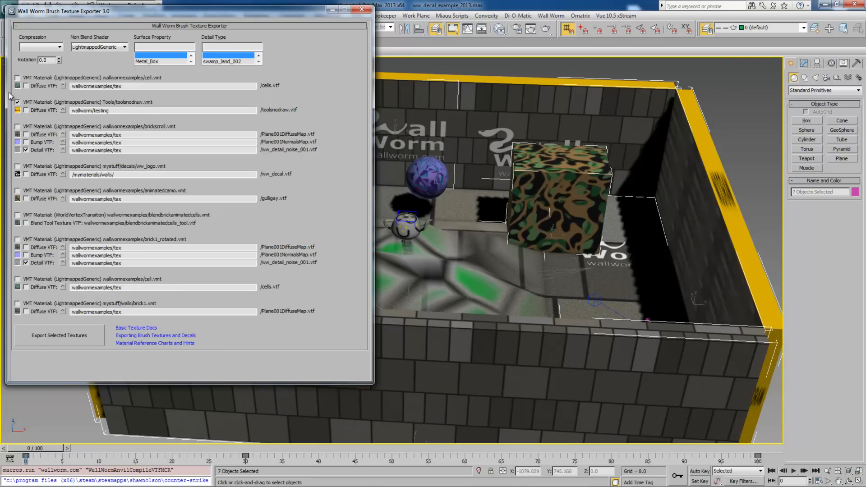
left_click(25, 262)
left_click(17, 102)
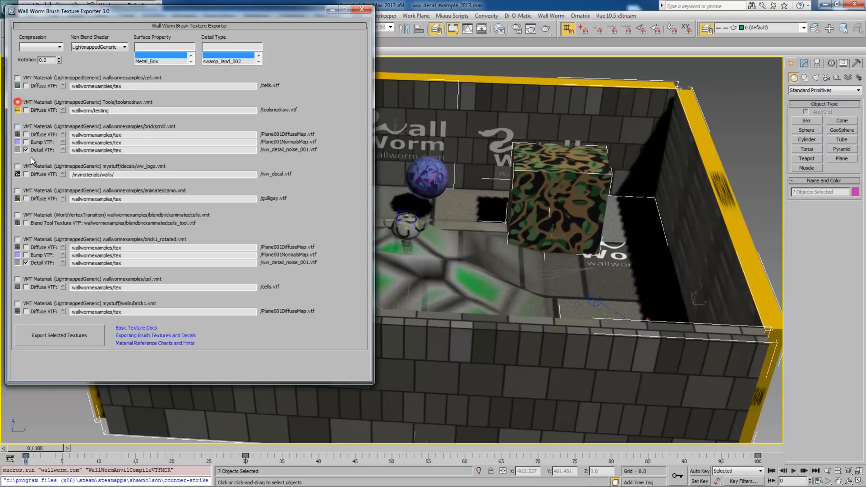
left_click(64, 337)
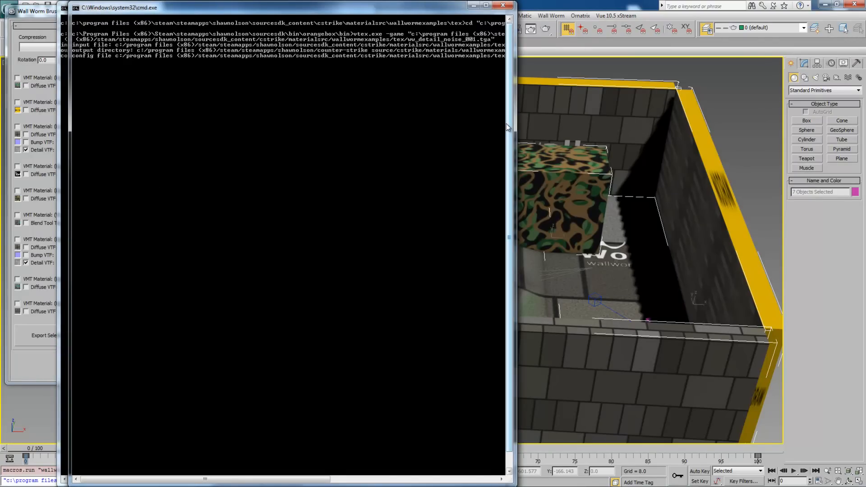
Step: Close both texture compile console windows and the Brush Texture Exporter
left_click(504, 7)
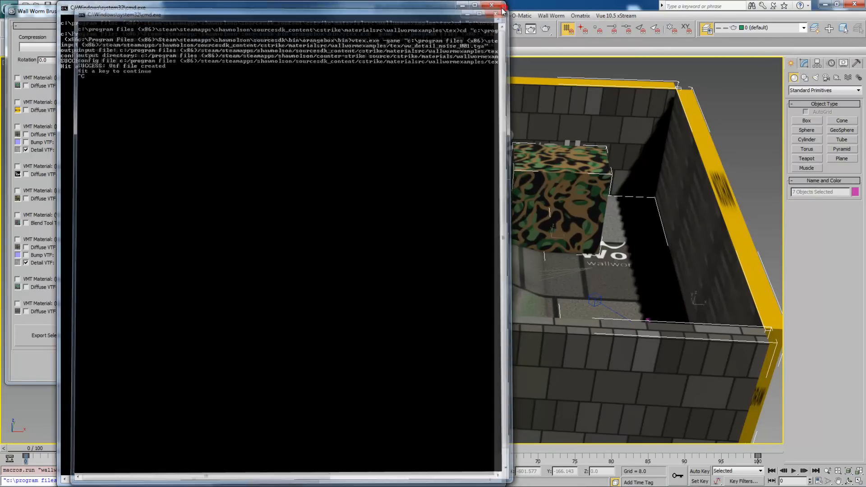
left_click(502, 6)
left_click(363, 8)
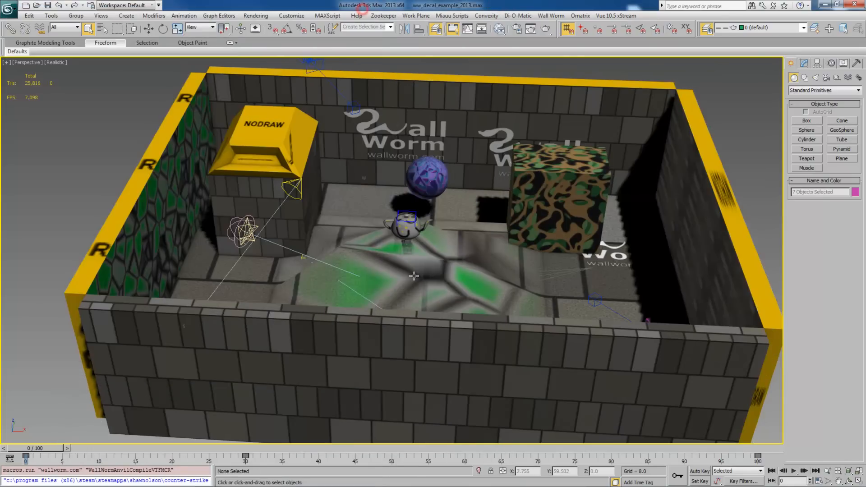
scroll(414, 276, "down", 4)
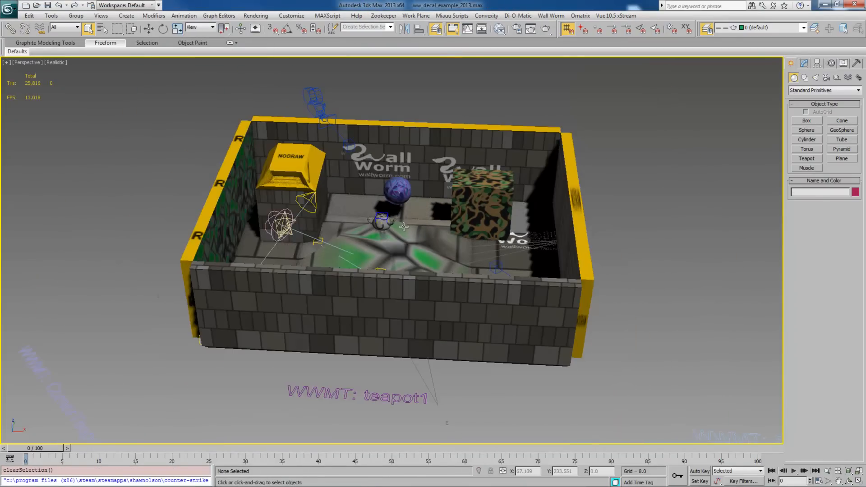
middle_click_drag(404, 227, 395, 252)
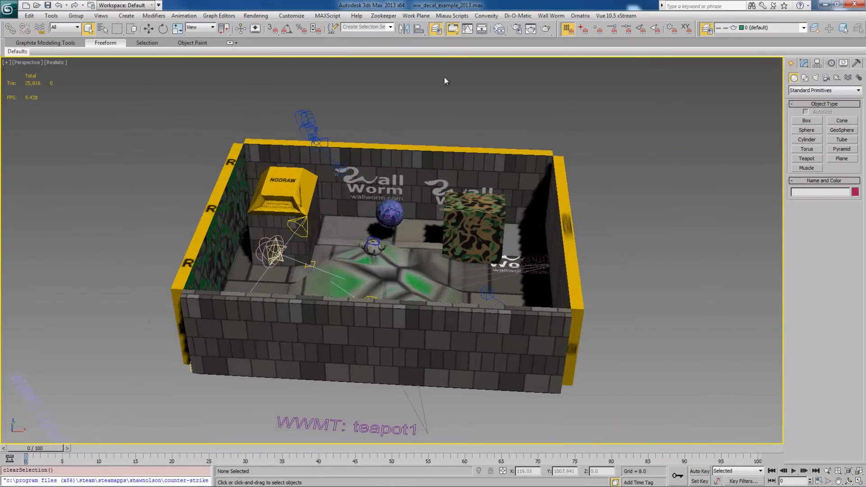
left_click(551, 15)
left_click(582, 87)
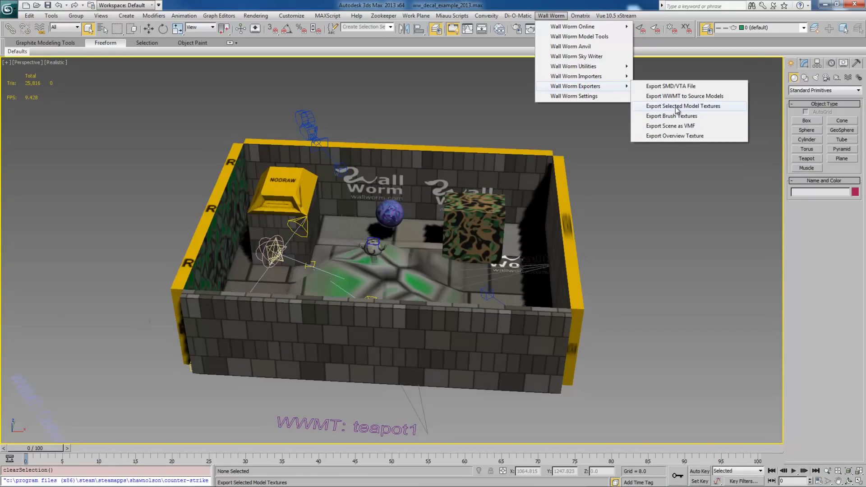
left_click(243, 410)
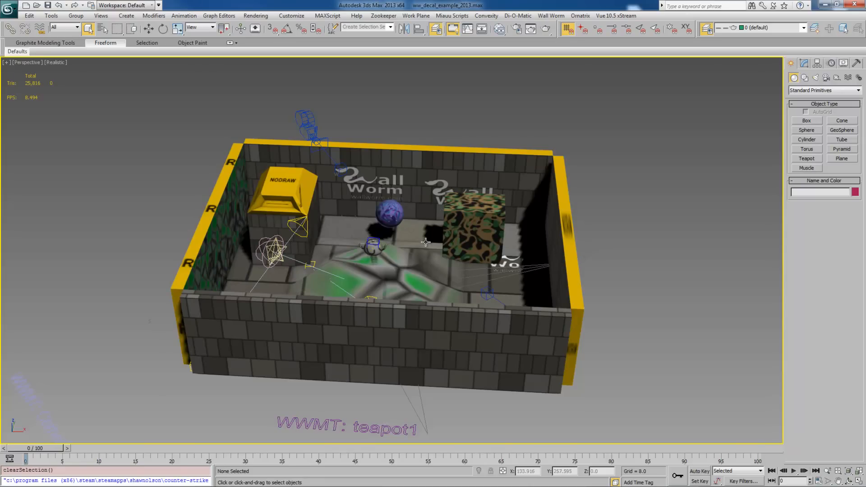
middle_click_drag(425, 242, 472, 230, "alt")
scroll(472, 230, "up", 4)
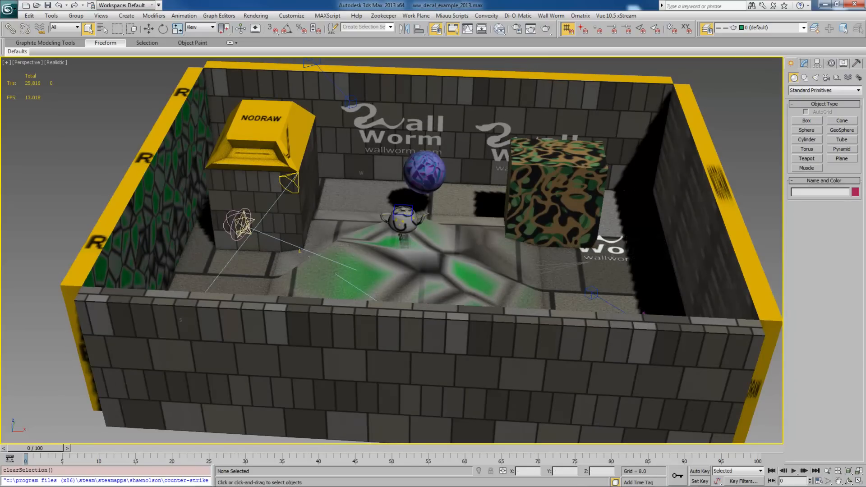
Step: In the layer manager, hide the 0 (default), Convexity Point Ent, Displacements, Garbage, Layout and Models layers and show the Skybox layer
left_click(707, 28)
left_click_drag(469, 55, 496, 134)
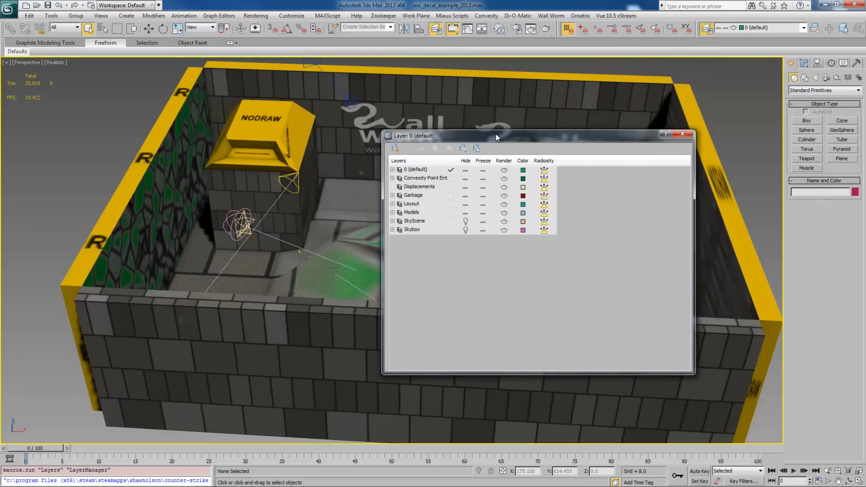
left_click(465, 170)
left_click(466, 179)
left_click(465, 187)
left_click(465, 196)
left_click(466, 204)
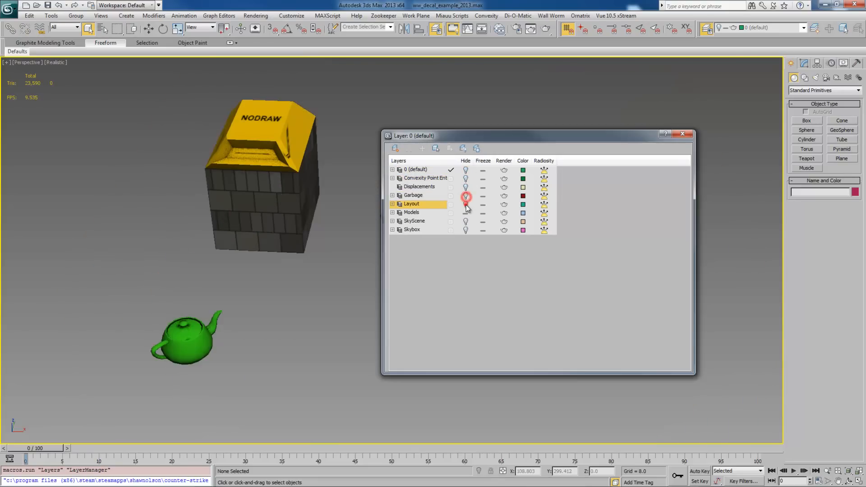
left_click(465, 212)
left_click(465, 230)
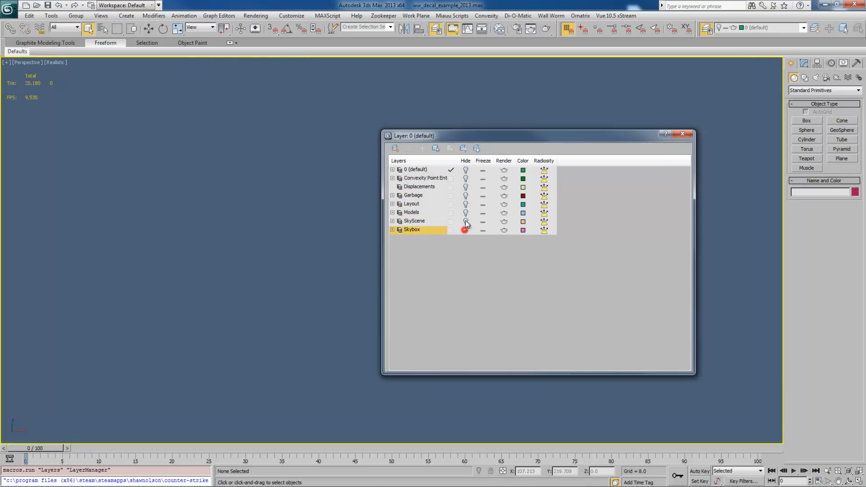
Step: Expand the Skybox layer's object list and unhide Box006, the roof of the skybox
left_click(477, 135)
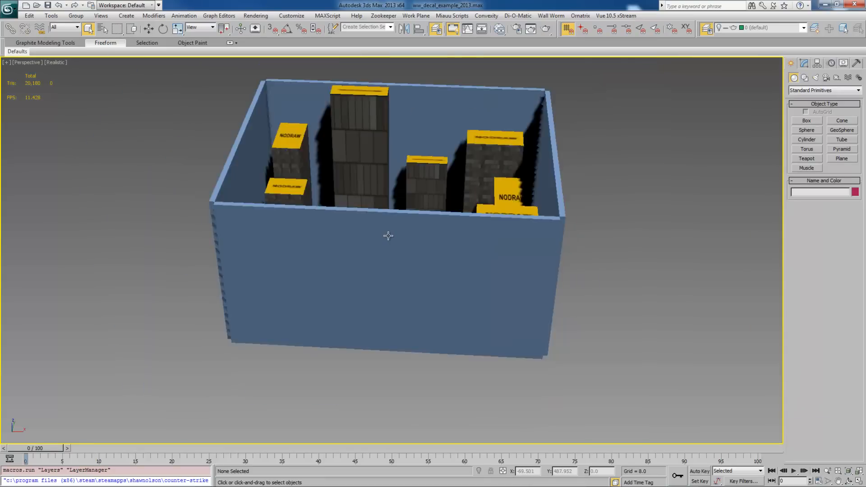
scroll(388, 236, "down", 3)
left_click_drag(865, 109, 635, 102)
left_click(537, 192)
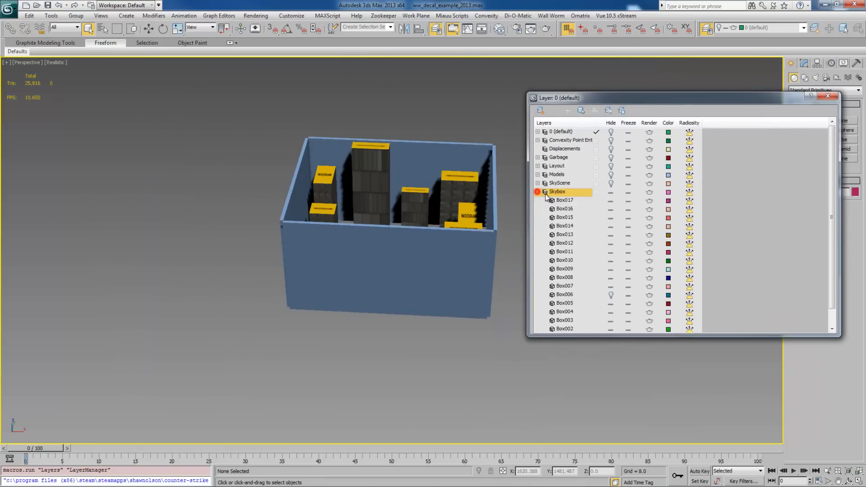
left_click(611, 295)
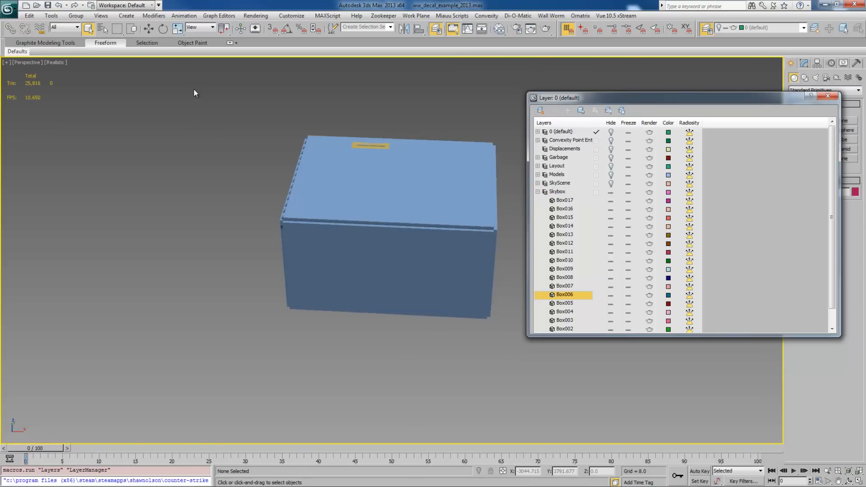
Step: Select all the visible skybox boxes together and move the layer window clear of them
left_click_drag(193, 89, 527, 325)
left_click_drag(542, 362, 541, 375)
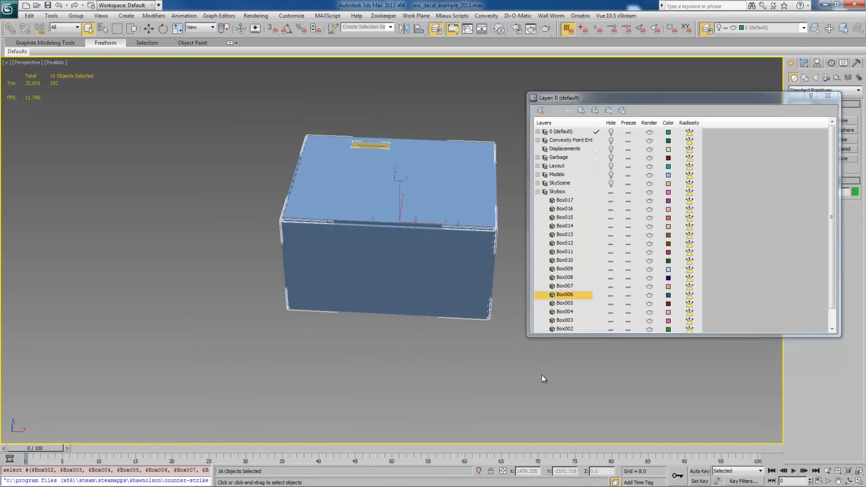
left_click_drag(588, 98, 713, 81)
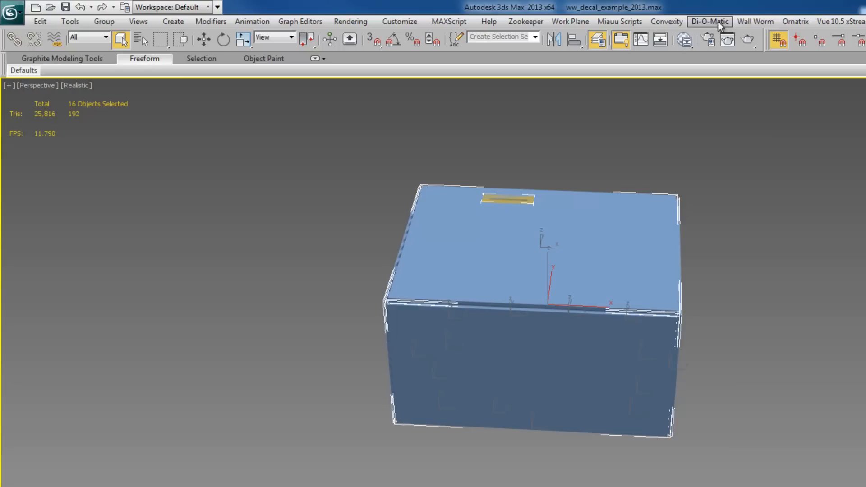
Step: Open Wall Worm Anvil and tag the selected skybox boxes as both sky and brush objects
left_click(551, 17)
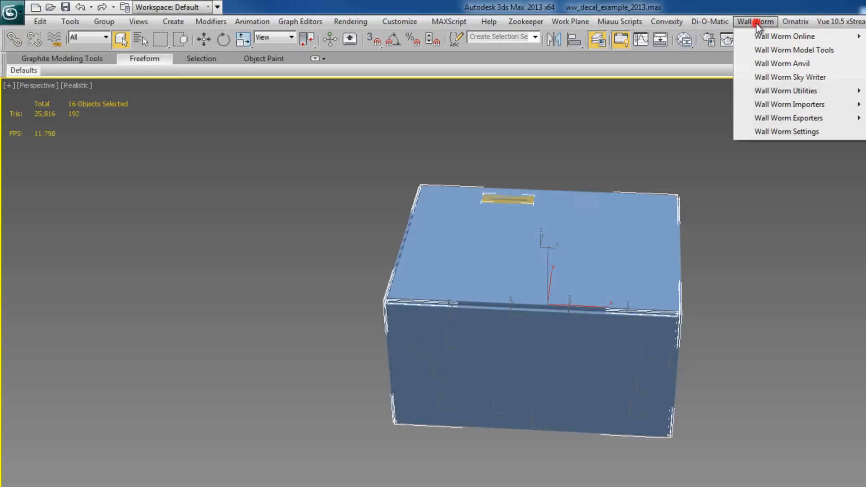
left_click(792, 66)
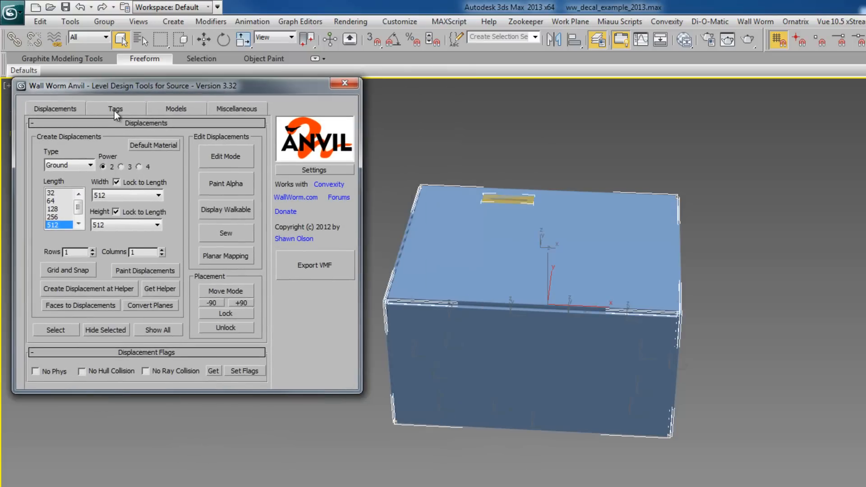
left_click(115, 110)
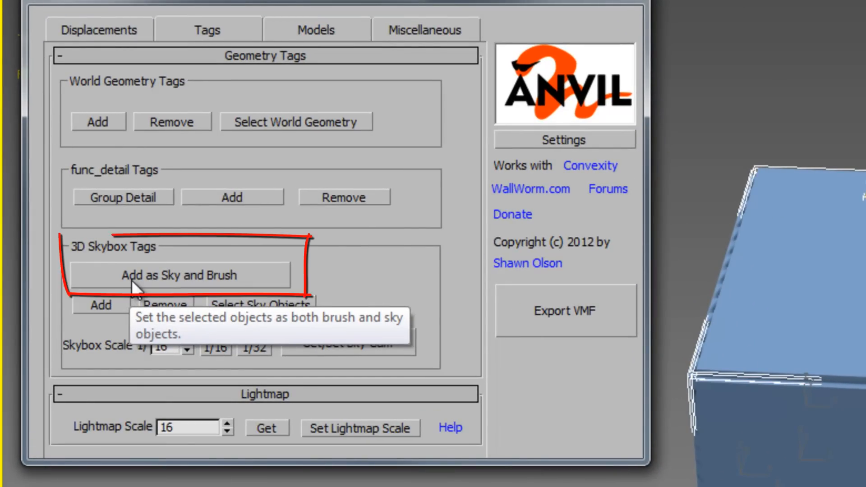
left_click(205, 277)
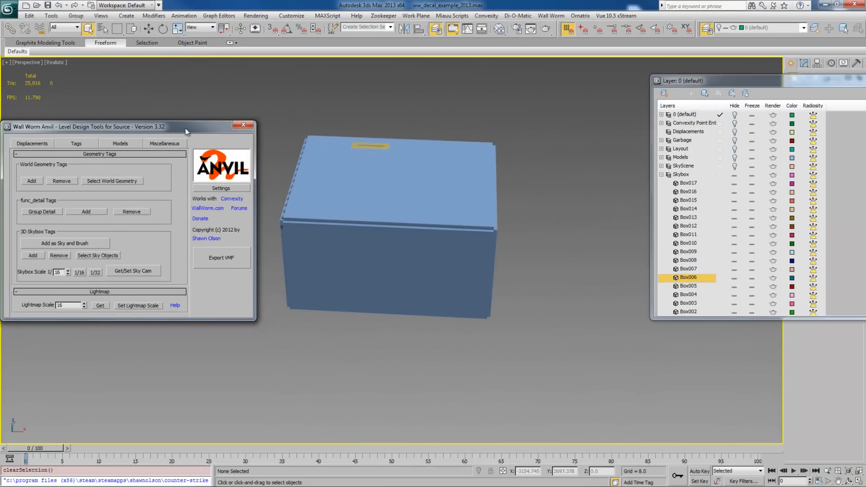
Step: Create the WW Sky Camera helper with Anvil's 3D skybox tools
left_click_drag(185, 128, 214, 129)
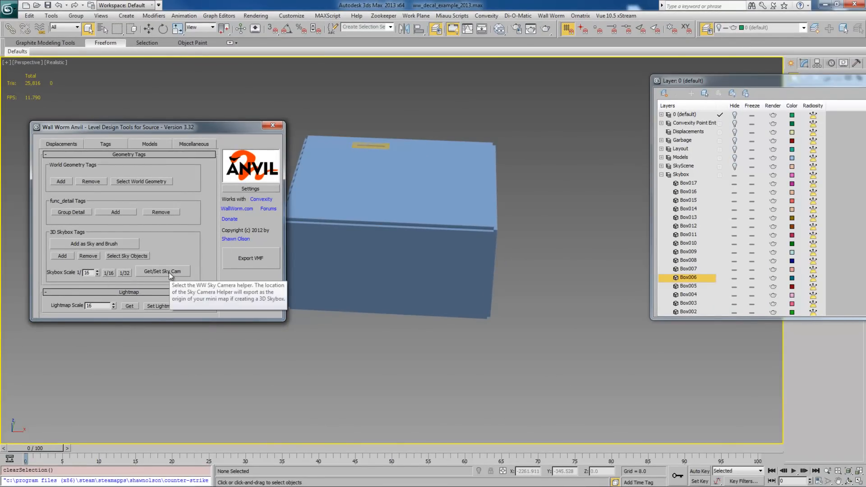
left_click_drag(697, 82, 865, 83)
middle_click_drag(583, 166, 562, 179)
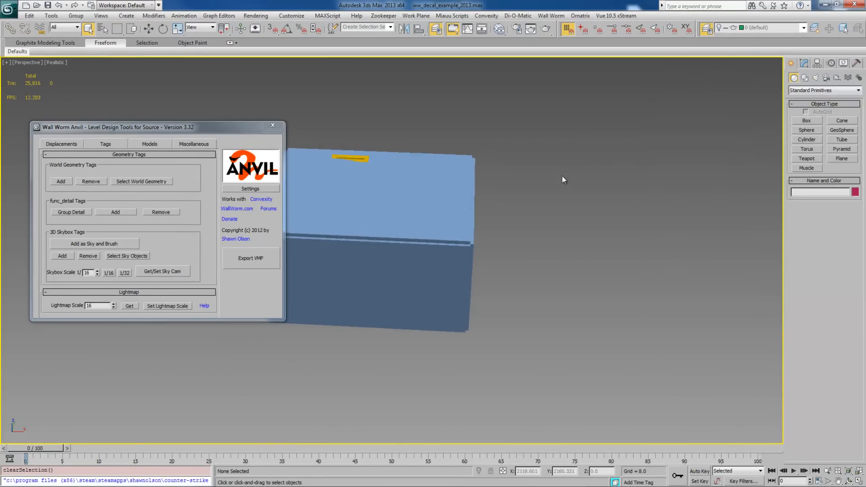
left_click(190, 288)
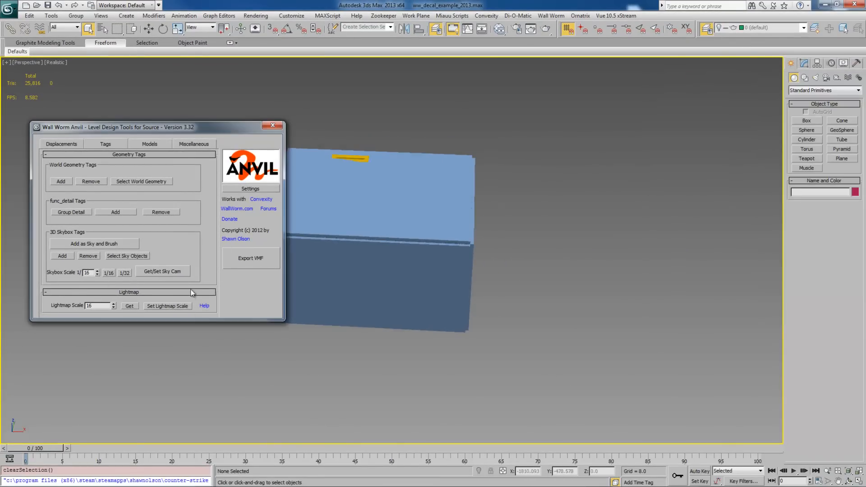
left_click(163, 272)
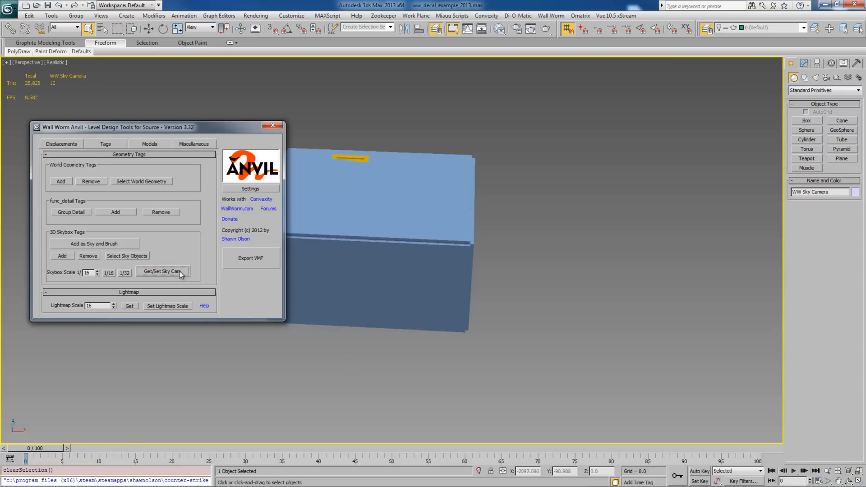
Step: Move the WW Sky Camera helper from the 0 (default) layer to the Skybox layer
key("z")
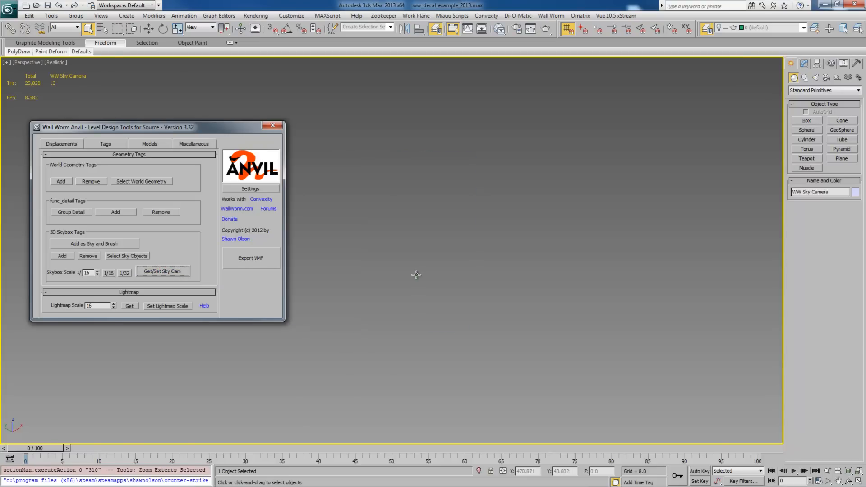
scroll(540, 282, "down", 6)
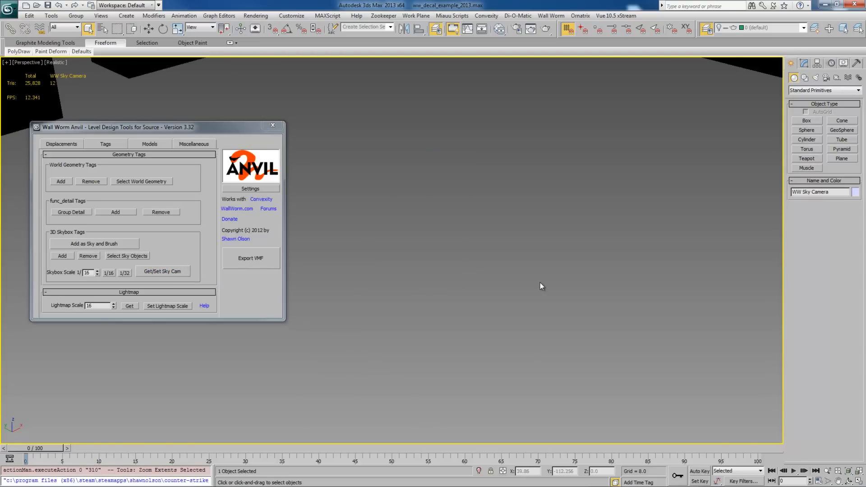
scroll(537, 281, "down", 4)
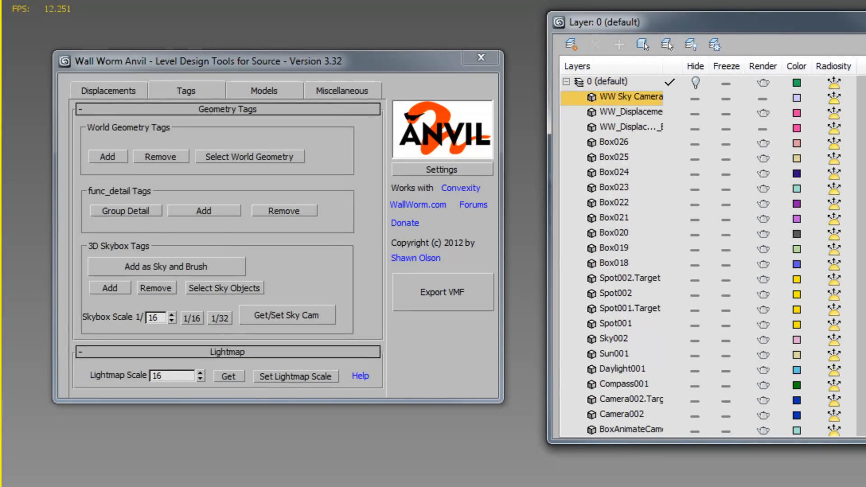
left_click(642, 45)
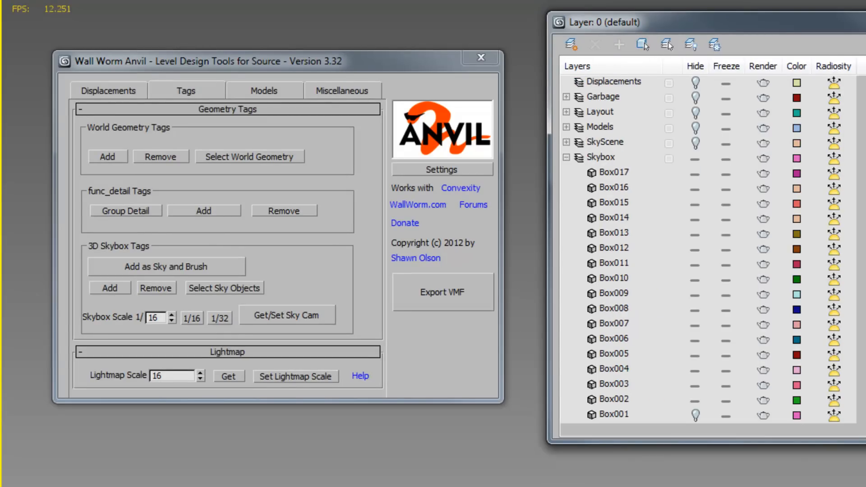
left_click(600, 157)
left_click(619, 44)
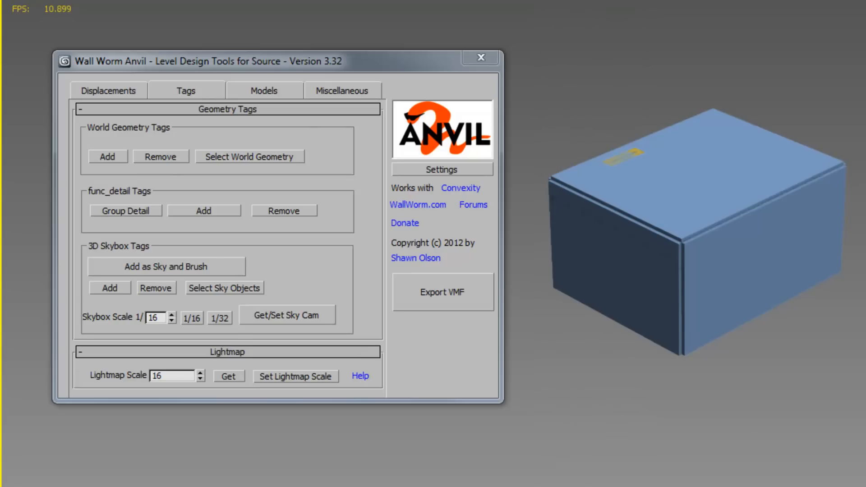
Step: Get the existing WW Sky Camera through Anvil's 3D skybox tools and examine its position relative to the skybox
left_click(271, 310)
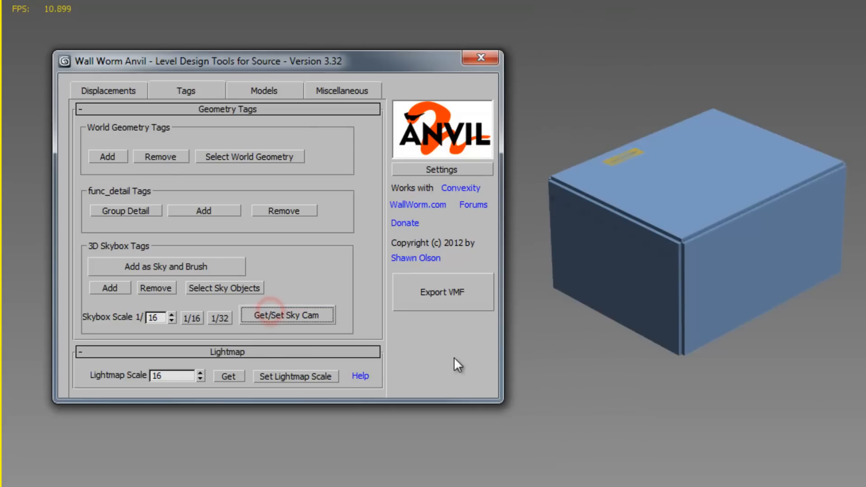
middle_click_drag(603, 390, 603, 404)
key("alt+q")
middle_click_drag(677, 350, 865, 351)
scroll(746, 364, "down", 7)
scroll(746, 363, "down", 6)
middle_click_drag(808, 379, 744, 376)
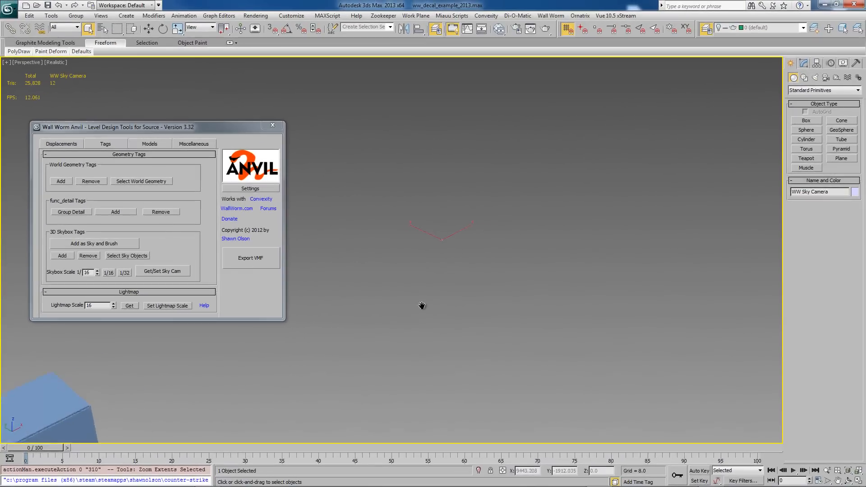
middle_click_drag(422, 305, 598, 264)
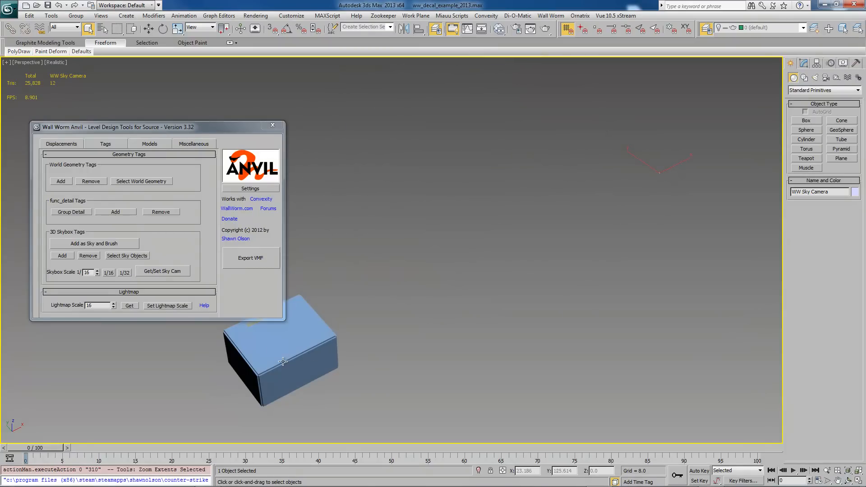
middle_click_drag(314, 348, 351, 318)
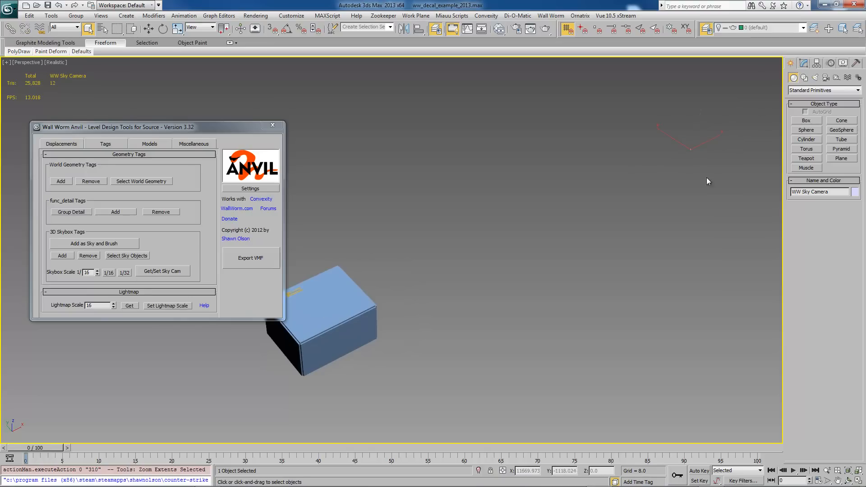
middle_click_drag(351, 323, 393, 321)
Step: Hide the Skybox layer, unhide the SkyScene layer and frame its mountain terrain
left_click(243, 172)
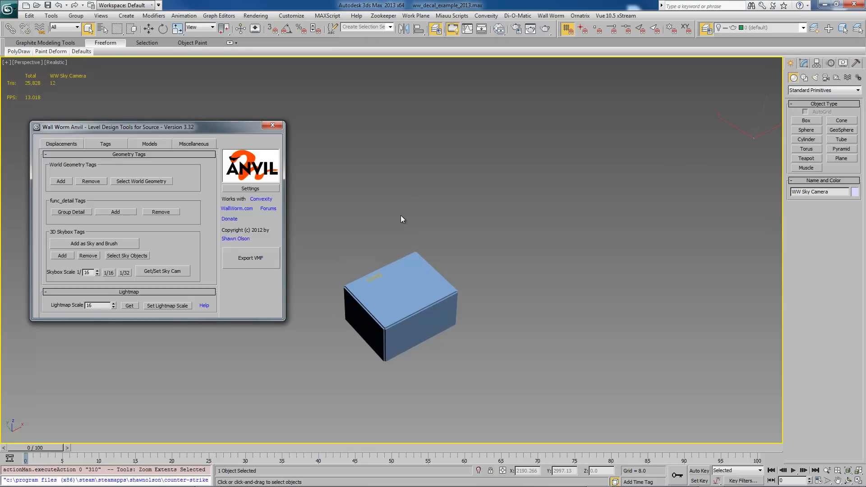
left_click(207, 269)
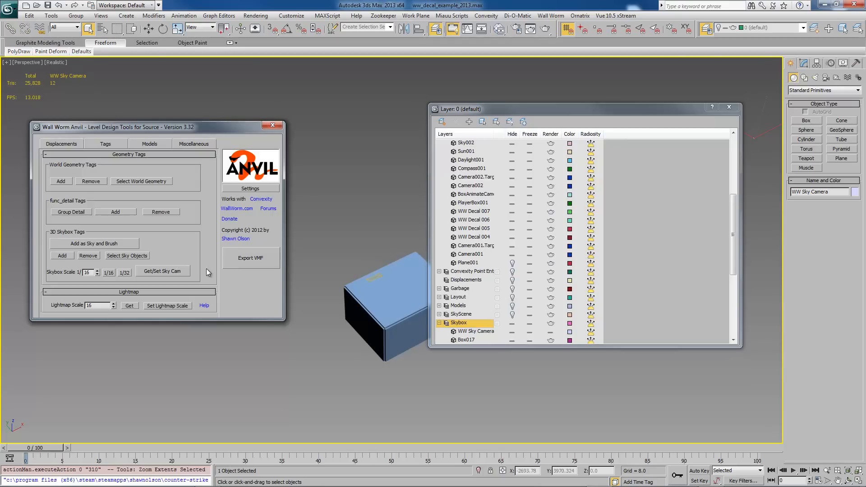
left_click(513, 324)
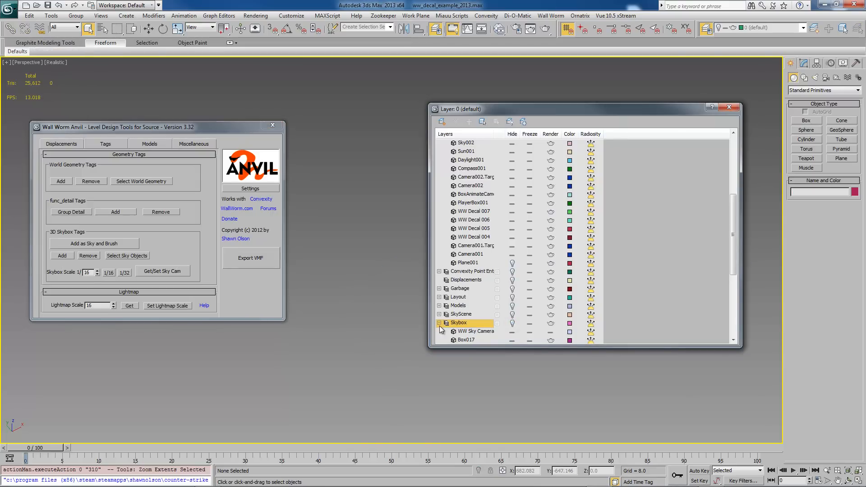
left_click(439, 323)
left_click(513, 324)
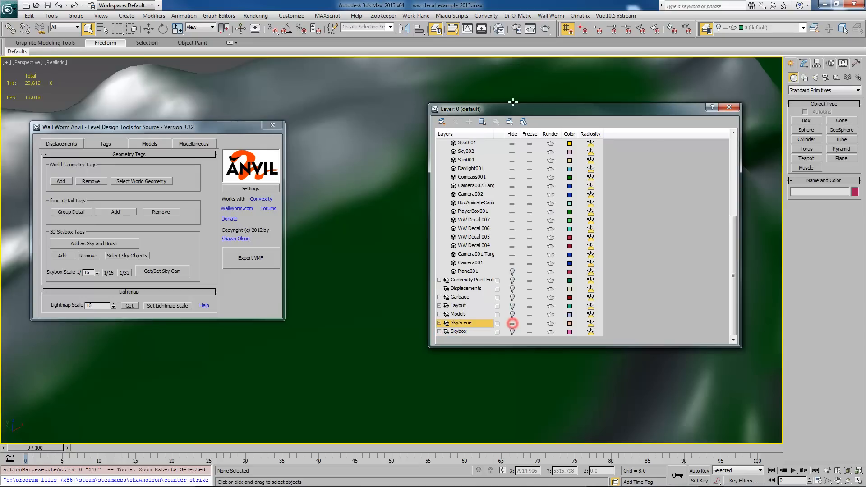
left_click(512, 111)
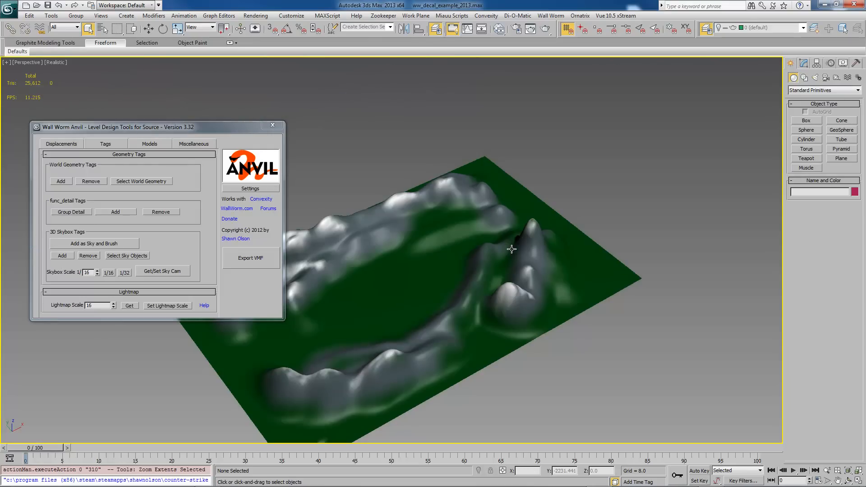
middle_click_drag(425, 296, 475, 268, "alt")
mouse_move(464, 277)
middle_mouse_down("alt")
mouse_move(462, 286)
mouse_move(474, 276)
middle_mouse_up("alt")
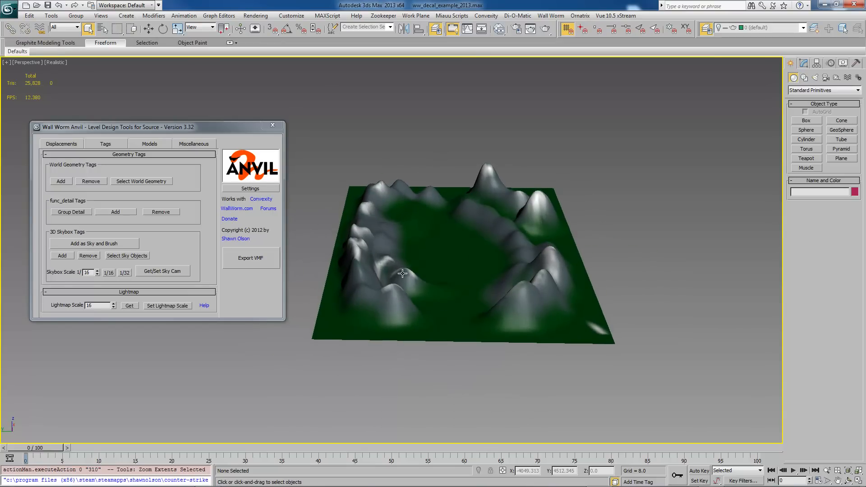
Step: Close Anvil and open Wall Worm Sky Writer, placing its window clear of the terrain
left_click(273, 125)
middle_click_drag(463, 180, 469, 210)
left_click(550, 16)
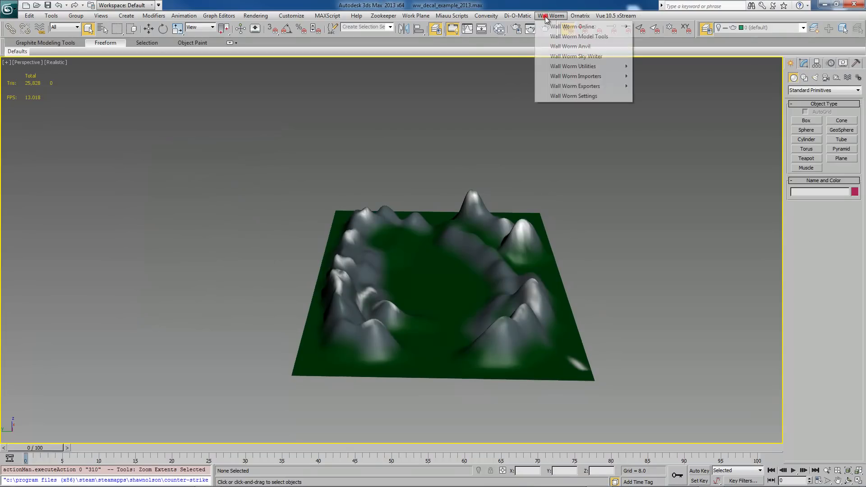
left_click(583, 57)
left_click_drag(404, 139, 171, 120)
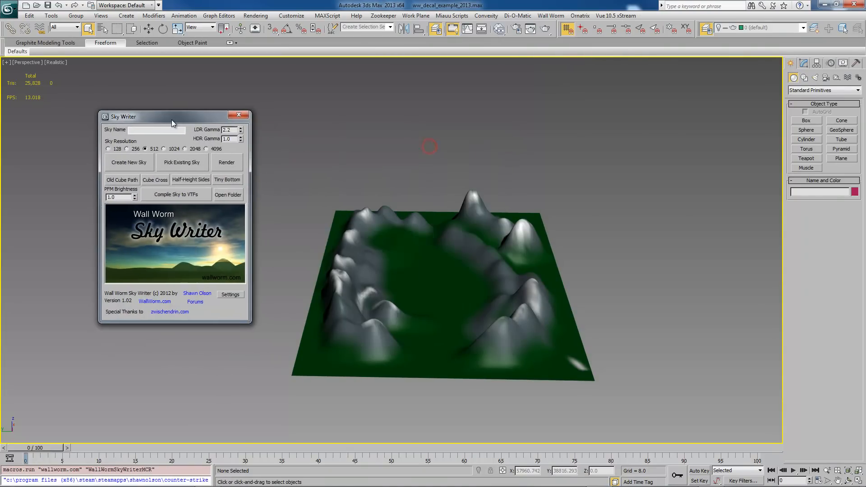
Step: Name the sky mysky1 at 512 resolution and create a new Sky Writer helper in the scene
left_click(158, 130)
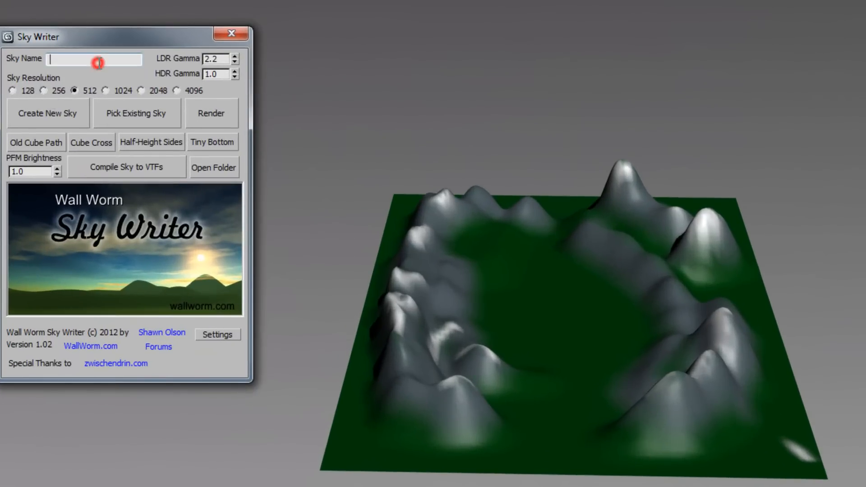
left_click(70, 59)
type("mysky1")
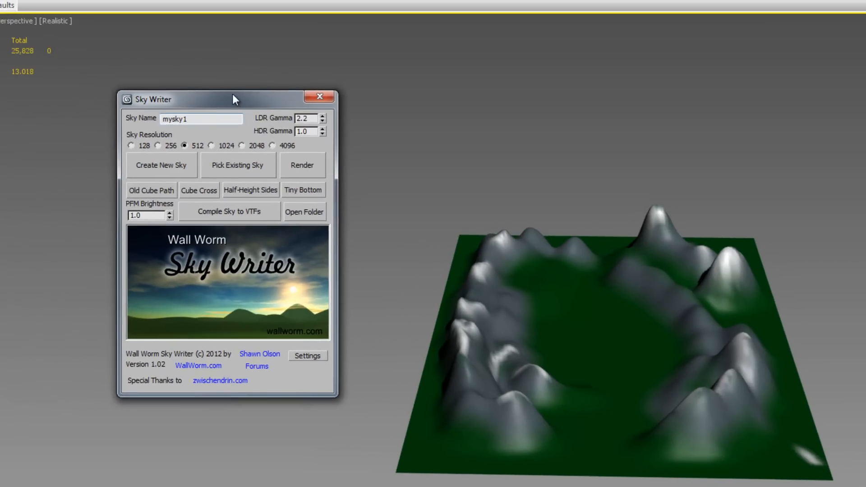
left_click_drag(232, 96, 203, 52)
left_click(128, 121)
scroll(598, 350, "up", 5)
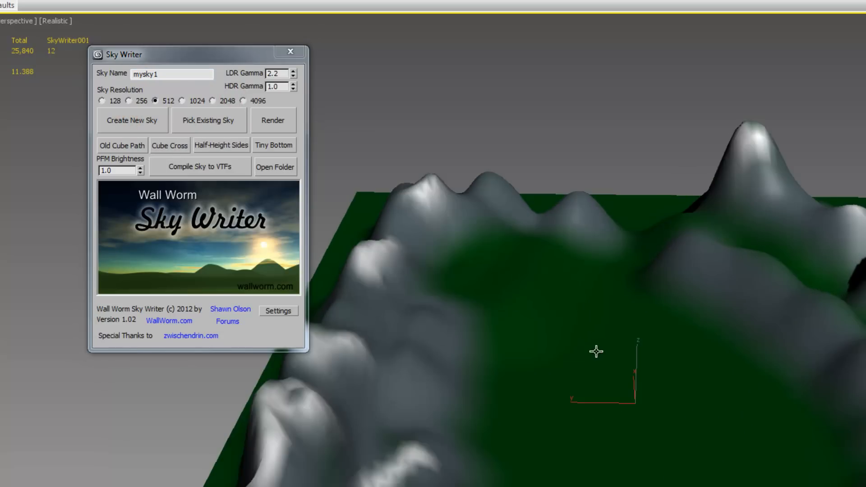
scroll(589, 348, "down", 4)
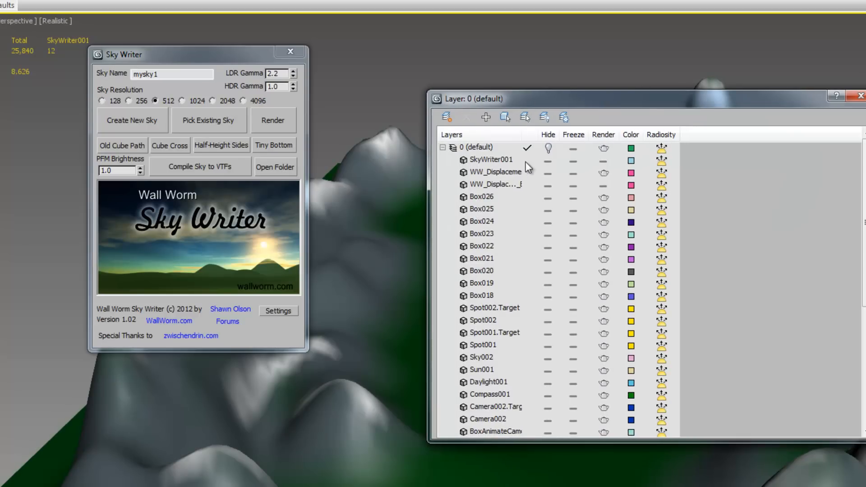
Step: Move the SkyWriter001 helper from the 0 (default) layer to the SkyScene layer
left_click(493, 159)
left_click(503, 120)
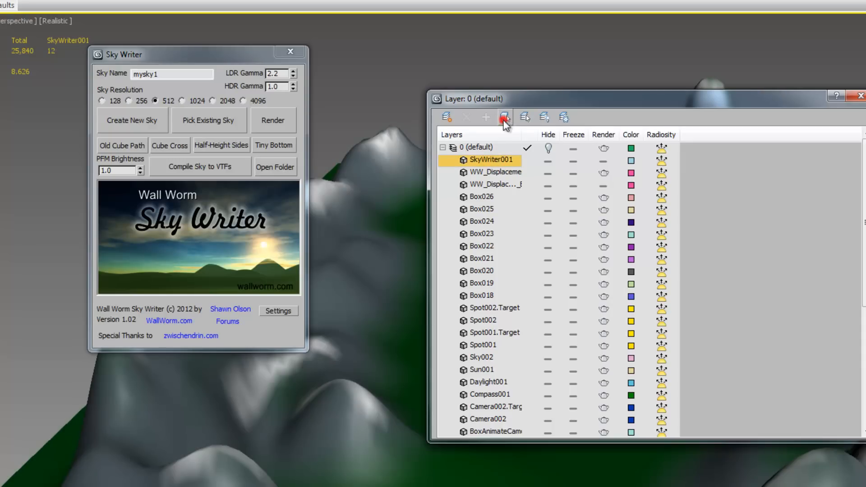
left_click_drag(558, 99, 550, 49)
scroll(498, 65, "down", 5)
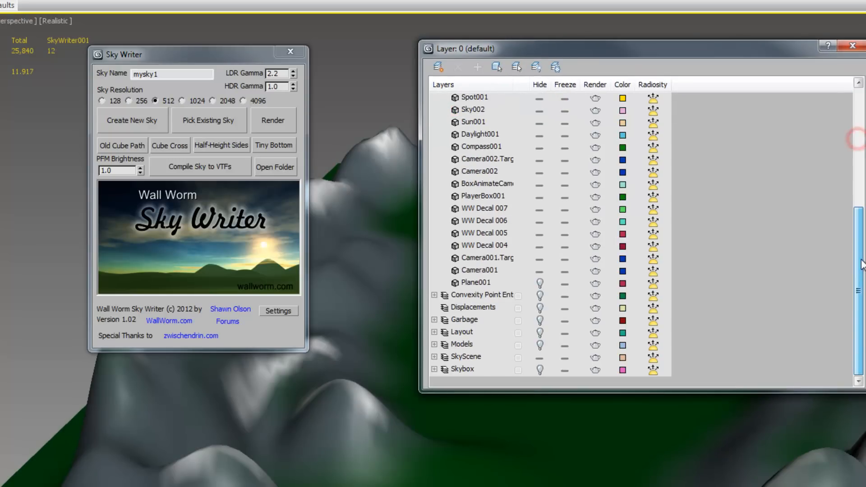
left_click(463, 357)
left_click(475, 66)
left_click(498, 49)
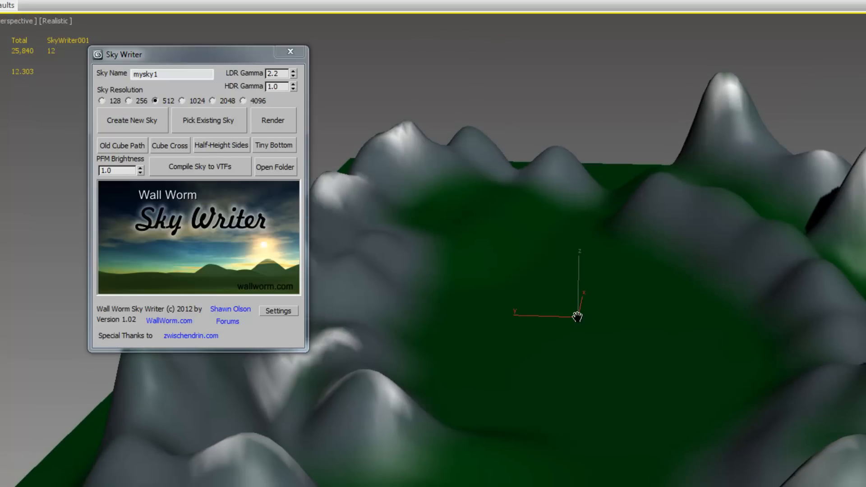
Step: Raise the Sky Writer helper along the Z axis so it sits above the terrain floor
key("z")
scroll(585, 323, "down", 10)
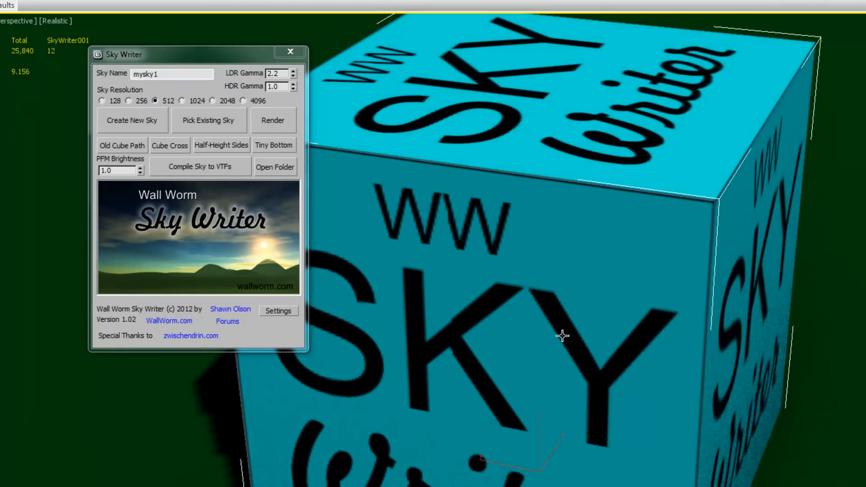
middle_click_drag(513, 249, 521, 274)
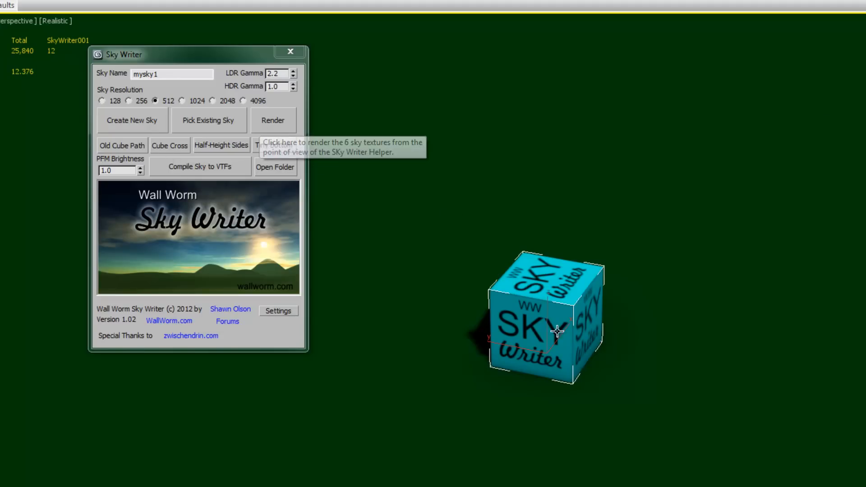
mouse_move(571, 273)
middle_mouse_down()
mouse_move(564, 321)
mouse_move(576, 288)
mouse_move(603, 288)
mouse_move(580, 285)
middle_mouse_up()
scroll(580, 285, "down", 8)
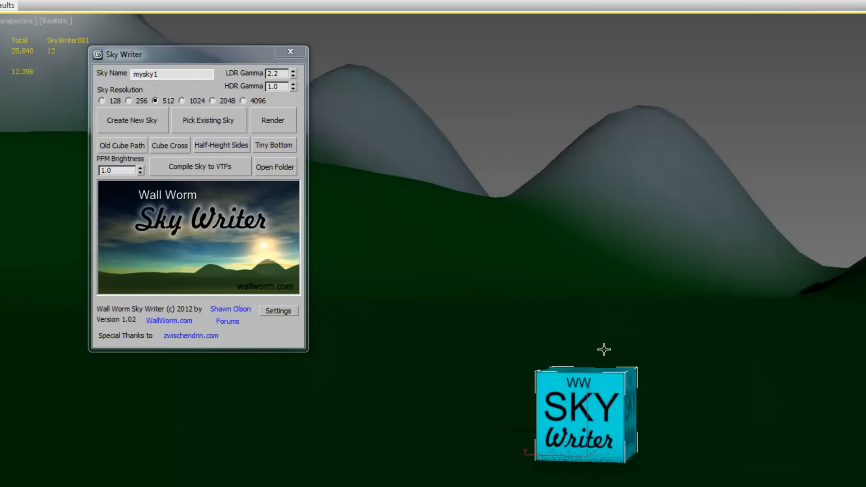
right_click(548, 315)
left_click(593, 330)
left_click_drag(548, 290, 544, 89)
middle_click_drag(613, 180, 629, 293, "alt")
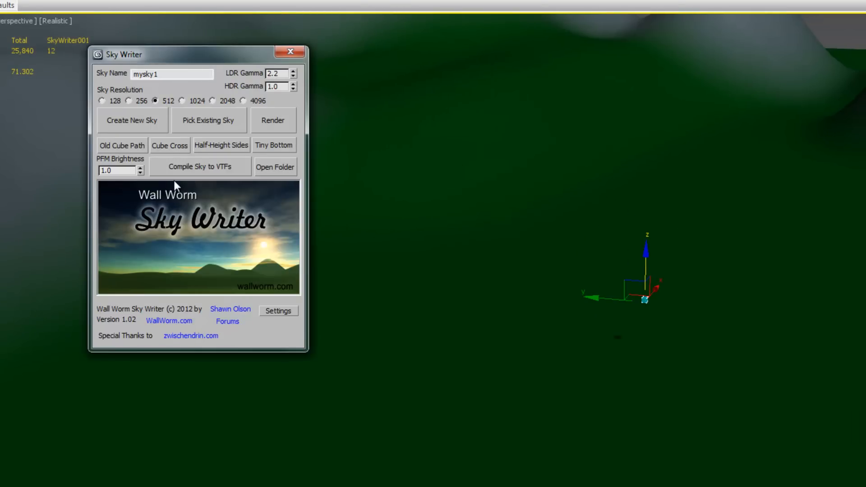
Step: Enable the Tiny Bottom option for mysky1, render its sky textures and dismiss the render notice
mouse_move(229, 148)
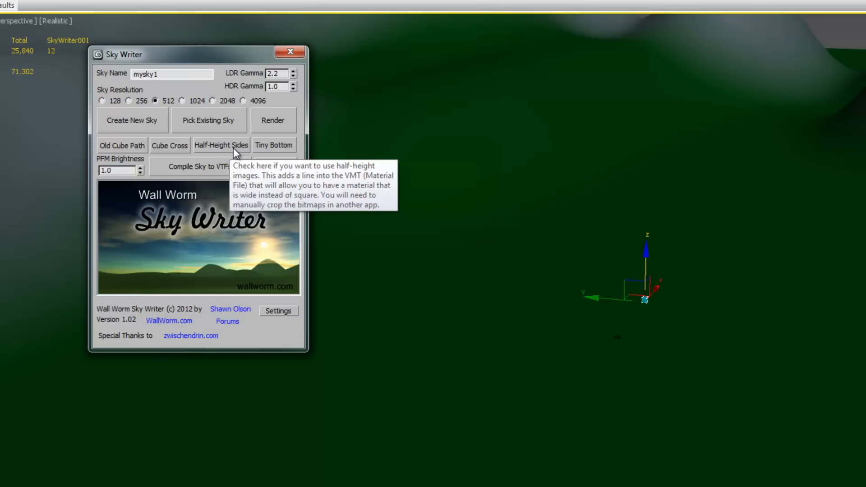
mouse_move(277, 149)
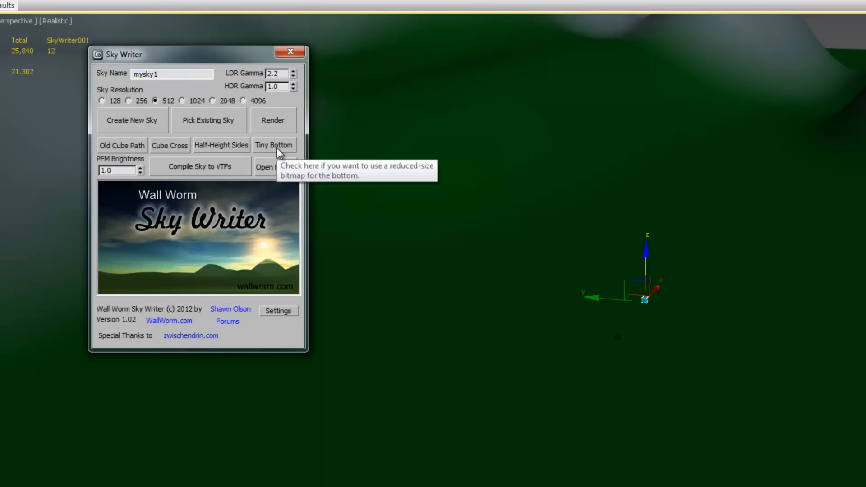
left_click(277, 148)
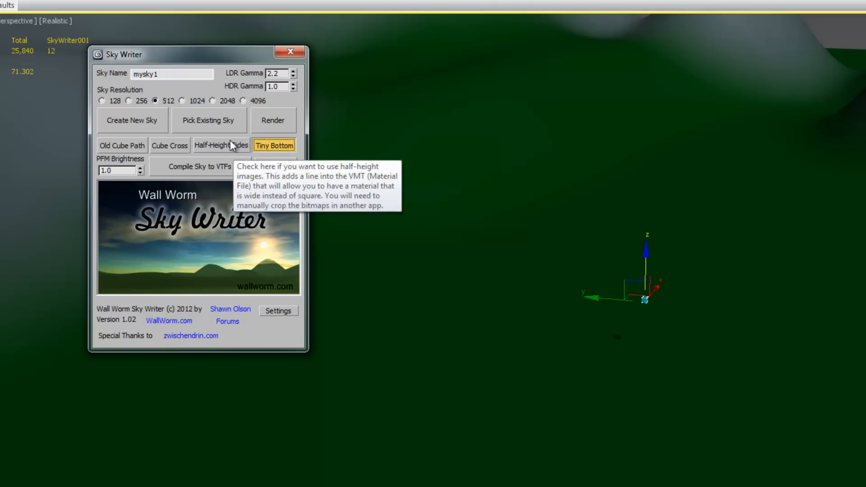
left_click_drag(205, 59, 256, 57)
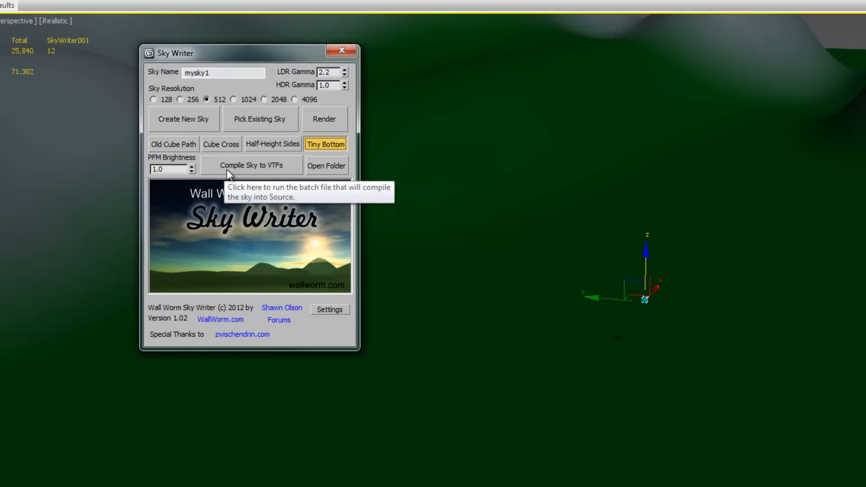
left_click(333, 118)
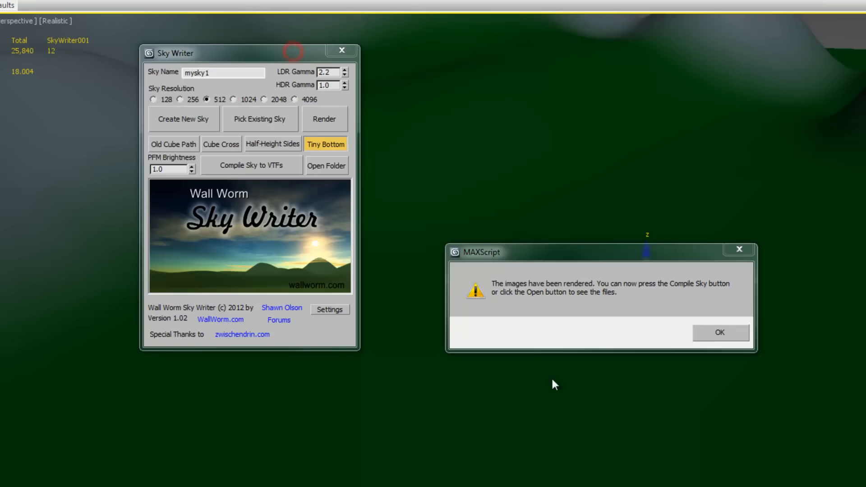
left_click_drag(599, 256, 266, 218)
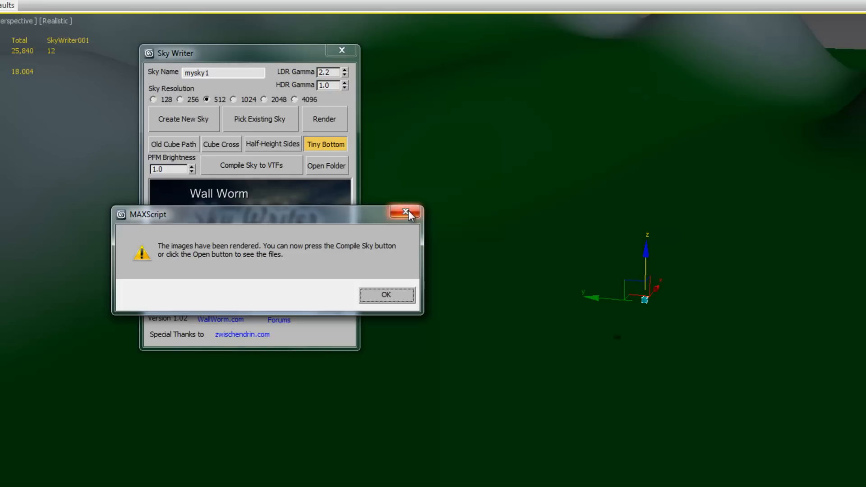
left_click(381, 292)
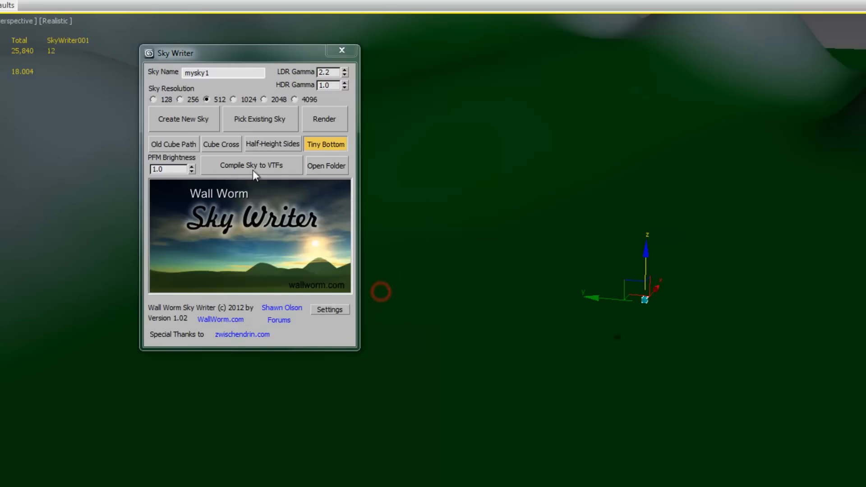
Step: Compile the rendered mysky1 sky to VTFs and move the compiler console clear of the Sky Writer window
left_click(252, 166)
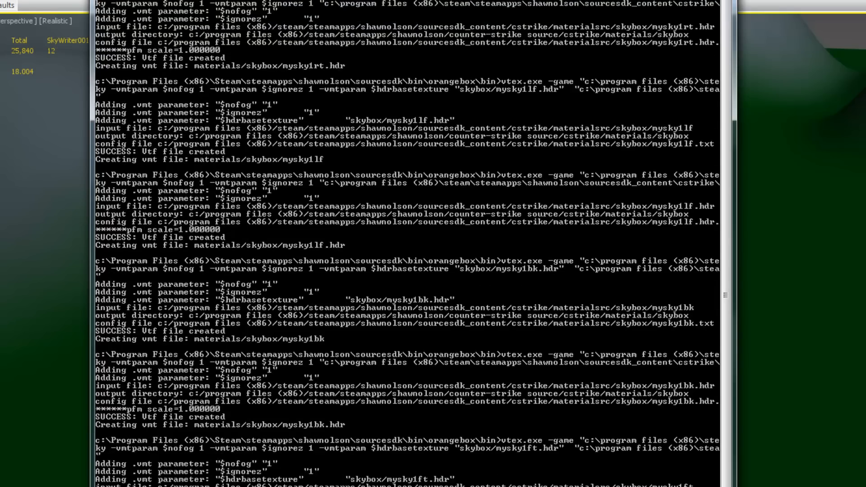
left_click_drag(295, 1, 754, 13)
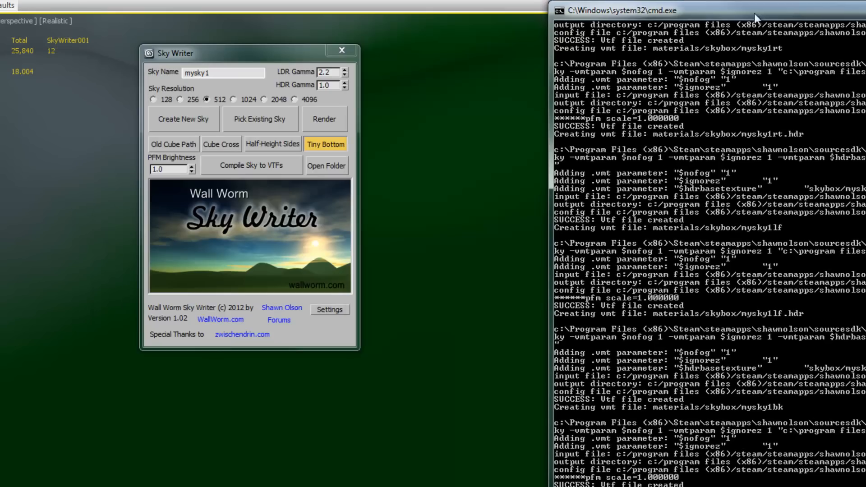
left_click(822, 11)
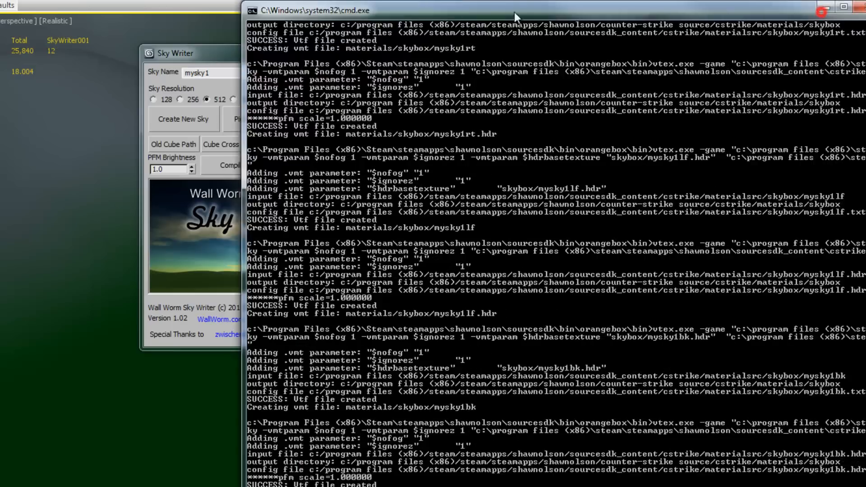
Step: Check the sky names offered in the Wall Worm VMF exporter and close both the exporter and Sky Writer
left_click(812, 0)
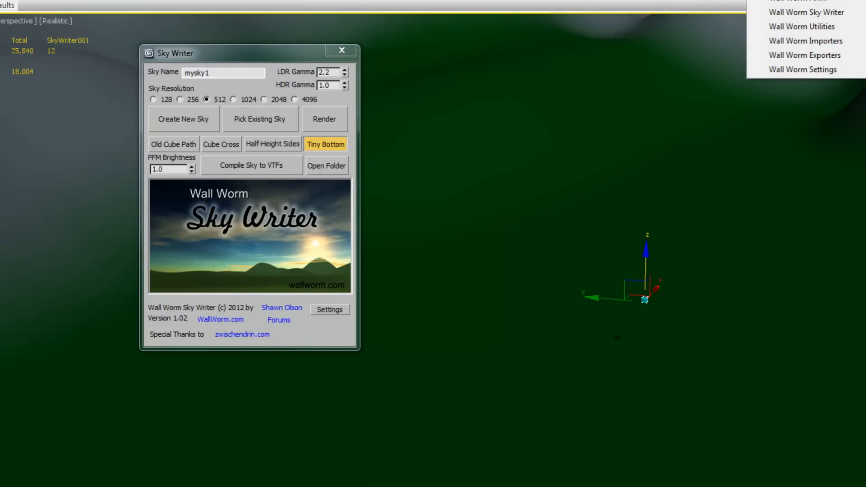
left_click(804, 55)
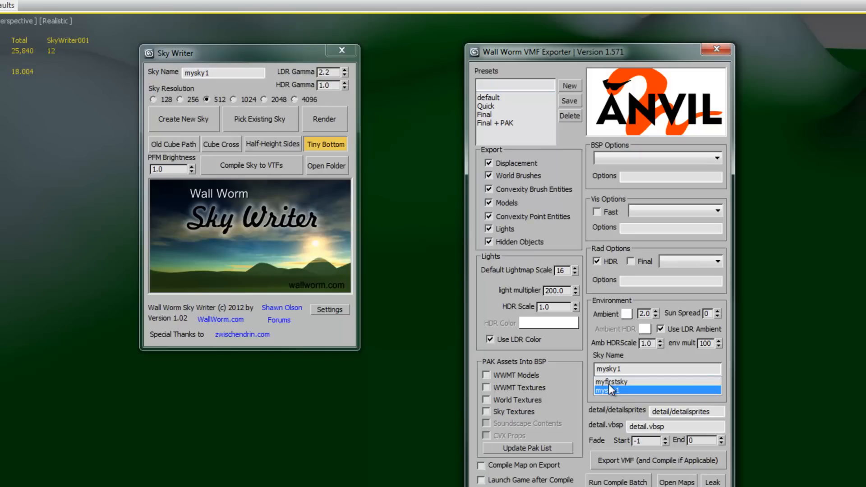
left_click(717, 49)
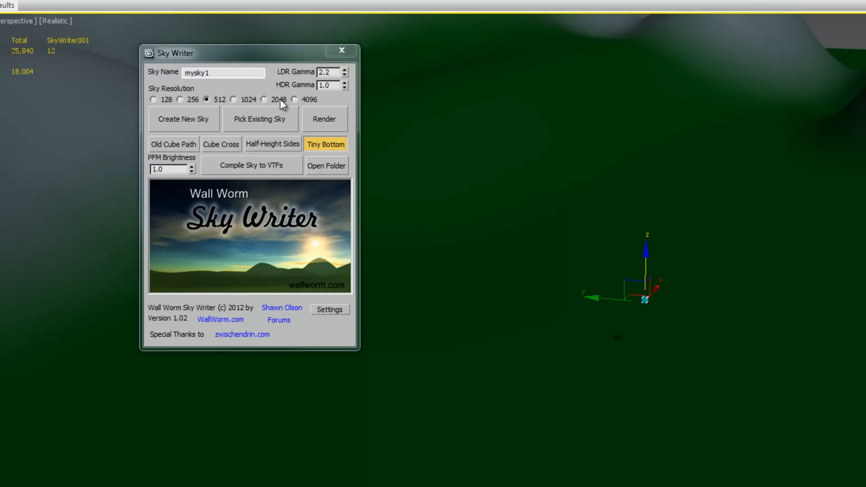
left_click(351, 53)
Step: Unhide the 0 (default) layer and hide the SkyScene layer, leaving the Skybox layer hidden
scroll(580, 271, "down", 10)
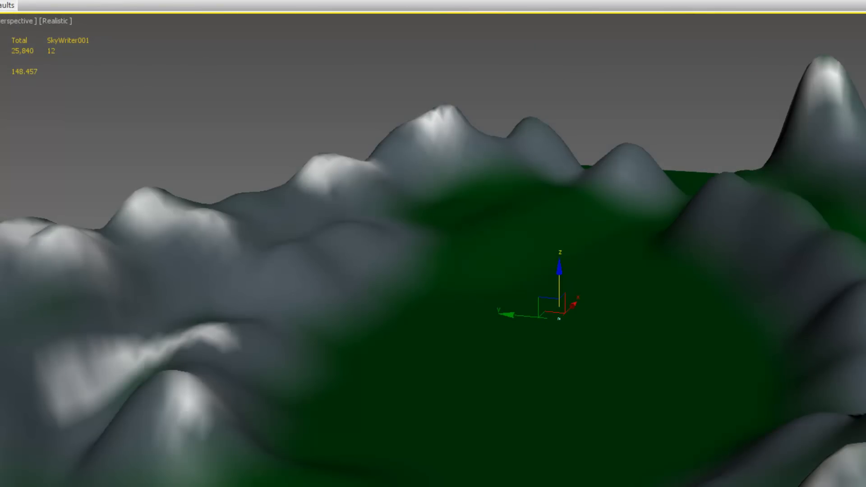
left_click_drag(798, 119, 745, 120)
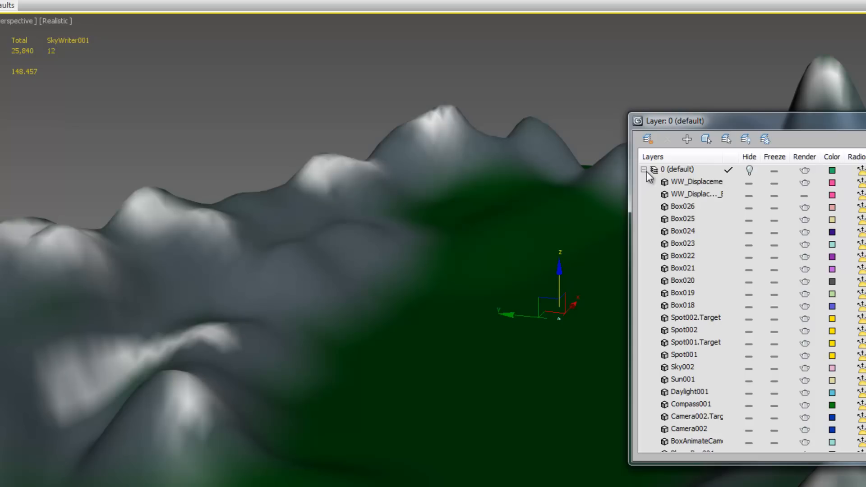
left_click(748, 170)
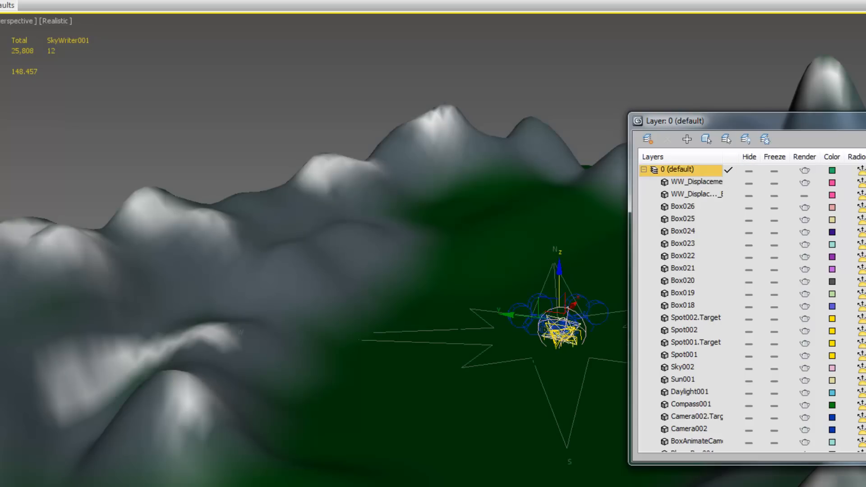
scroll(749, 173, "down", 5)
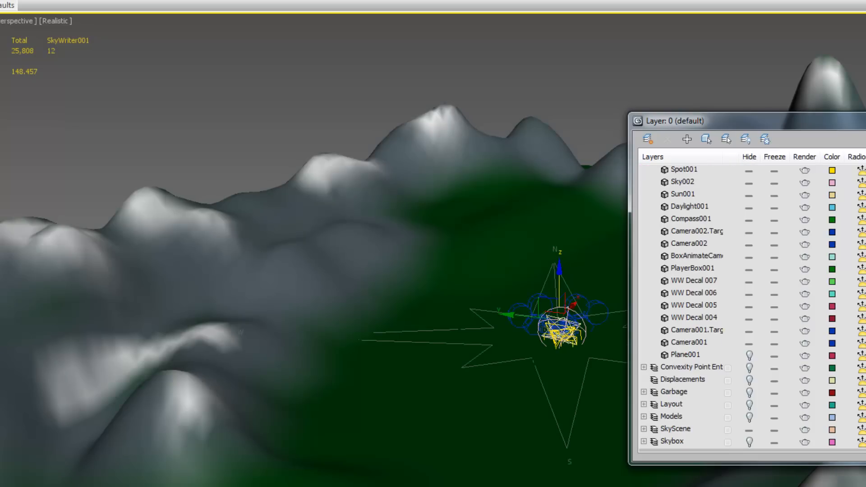
left_click(749, 441)
left_click(749, 429)
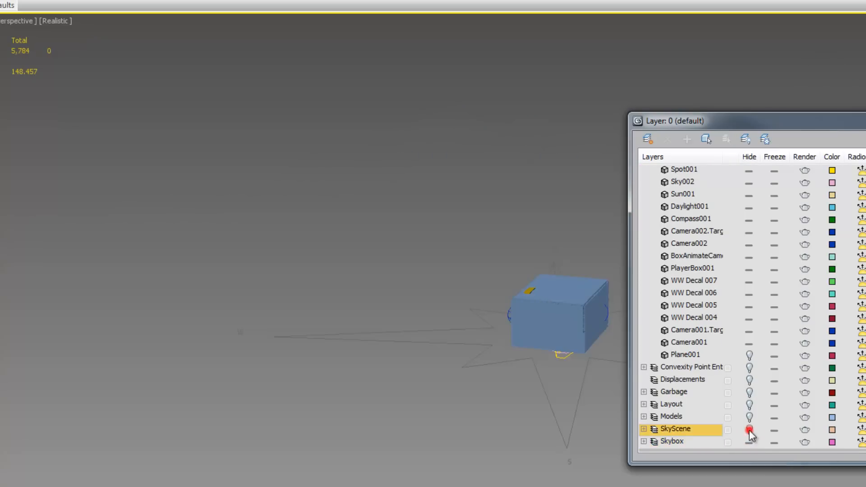
left_click(749, 441)
Step: Unhide the Models, Layout, Garbage, Displacements and Convexity Point Entities layers and move the layer window out of the viewport
left_click(749, 417)
left_click(749, 405)
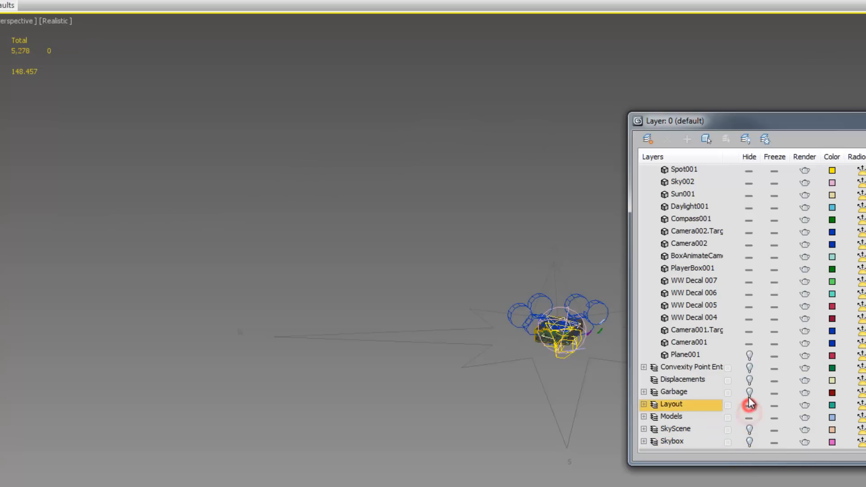
left_click(748, 393)
left_click(749, 380)
left_click(749, 368)
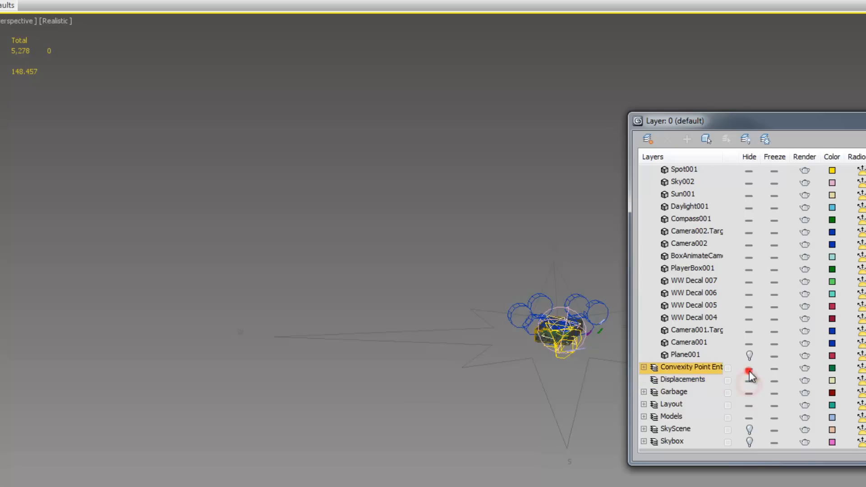
left_click_drag(747, 123, 865, 123)
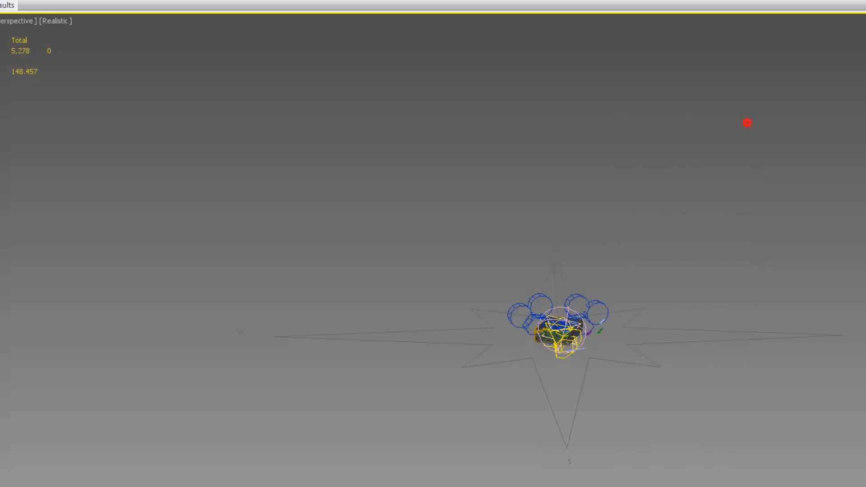
Step: Open the scene VMF exporter beside the room geometry and enable the Final option for Rad
scroll(570, 375, "up", 6)
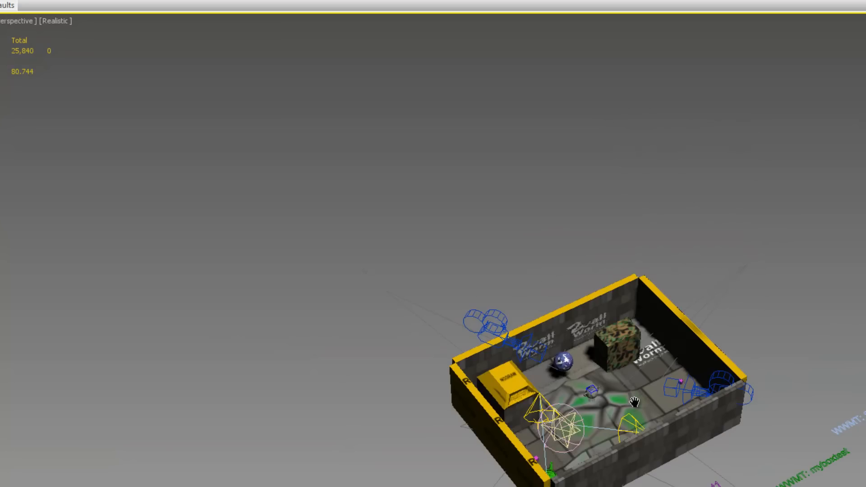
scroll(627, 321, "up", 6)
scroll(603, 295, "down", 4)
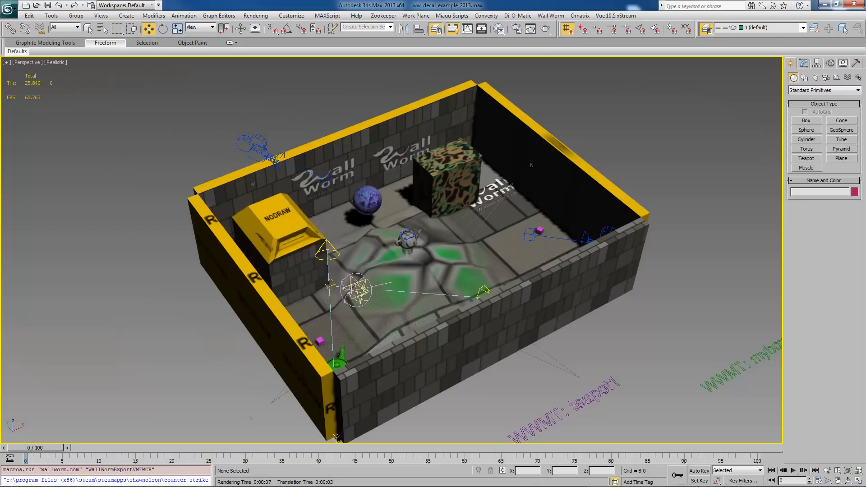
left_click(552, 16)
mouse_move(583, 87)
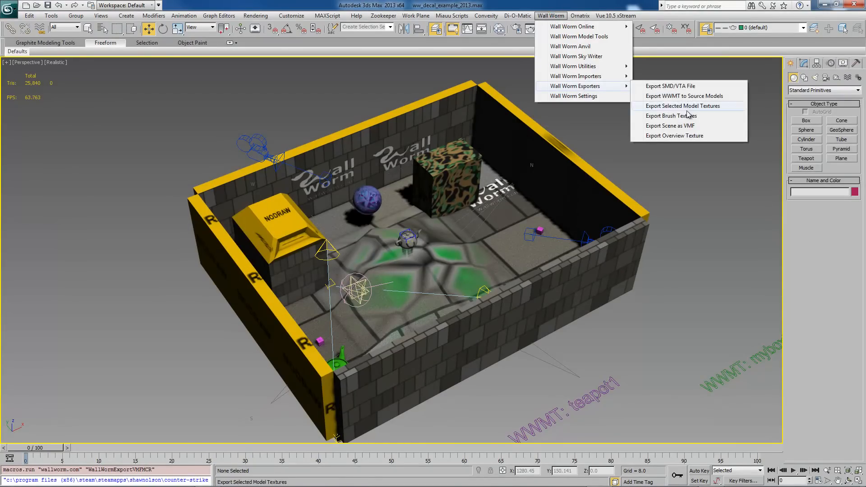
left_click(672, 125)
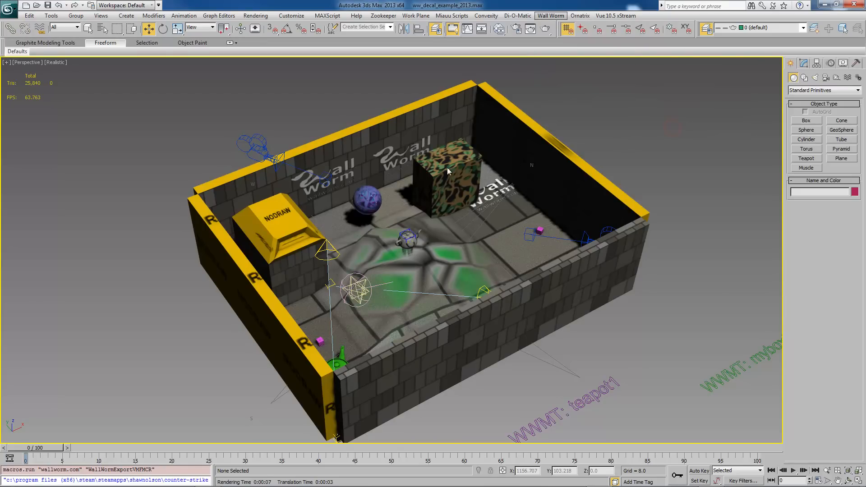
left_click_drag(417, 86, 155, 78)
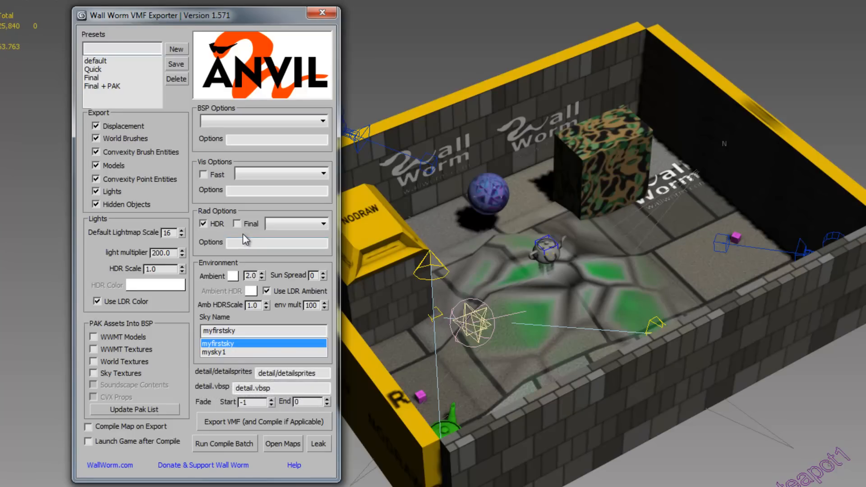
left_click(236, 224)
Step: Look through the available BSP, Vis and Rad compile parameters without choosing any
left_click(316, 121)
left_click(315, 120)
left_click(318, 174)
left_click(318, 174)
left_click(324, 225)
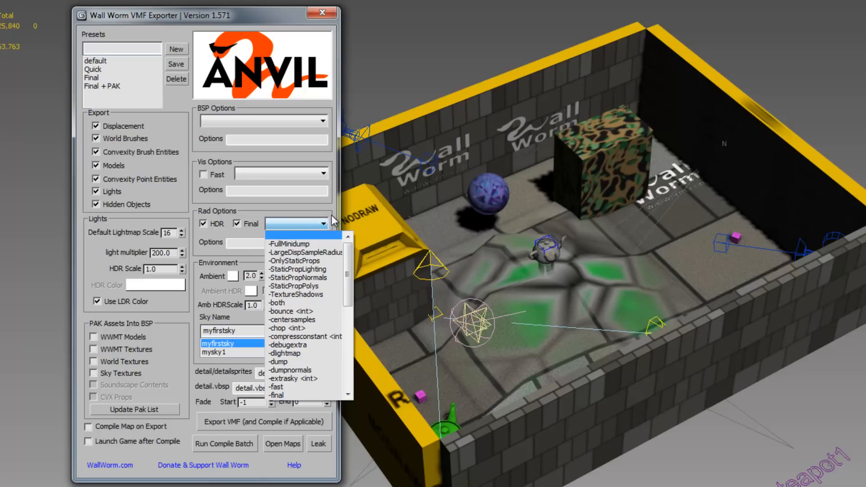
left_click(325, 223)
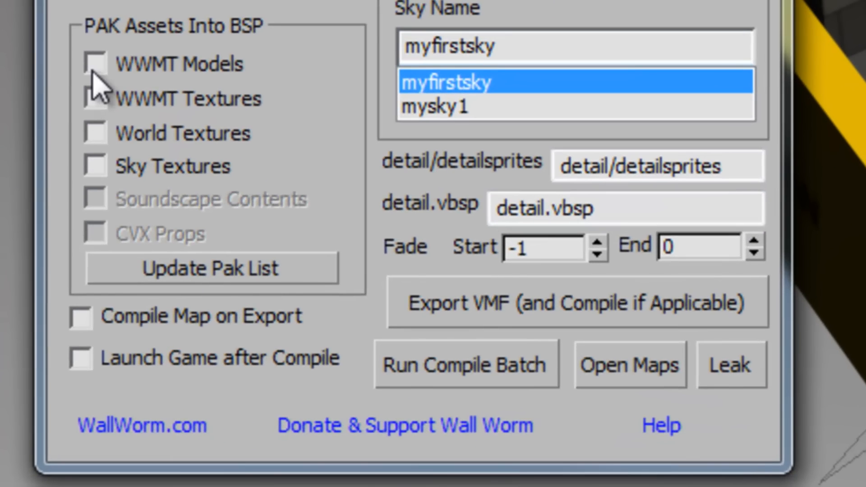
Step: Enable packing of WWMT Models, WWMT Textures, World Textures and Sky Textures into the BSP, plus Compile Map on Export
left_click(95, 63)
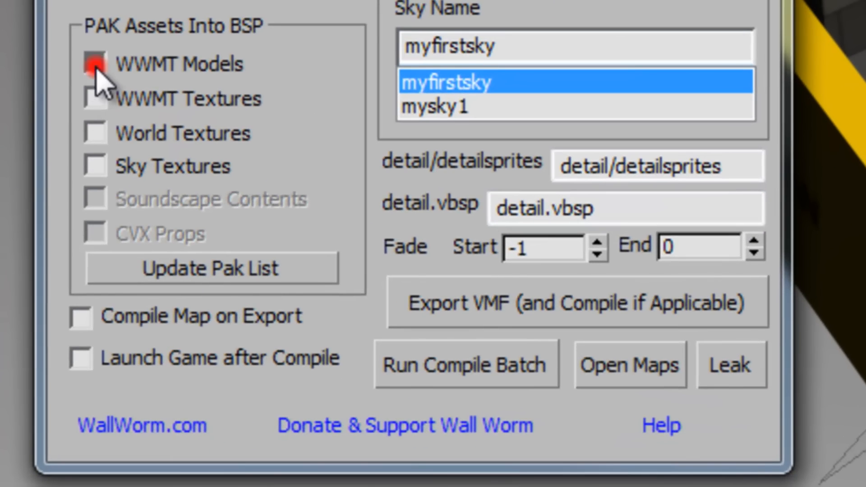
left_click(95, 98)
left_click(95, 133)
left_click(95, 165)
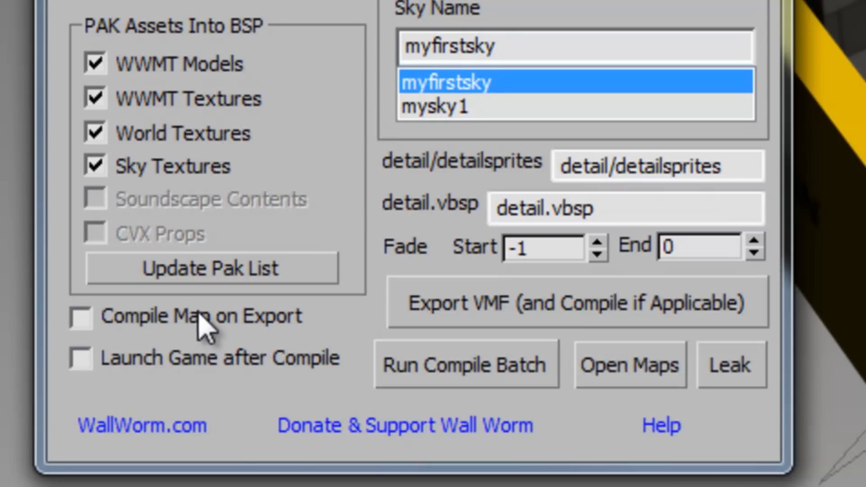
left_click(111, 317)
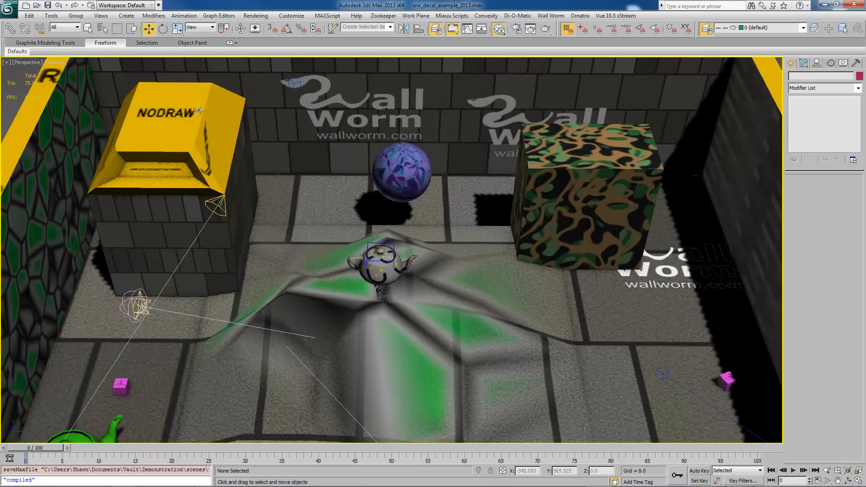
Step: Create a camera from the current perspective view and save the scene
key("ctrl+c")
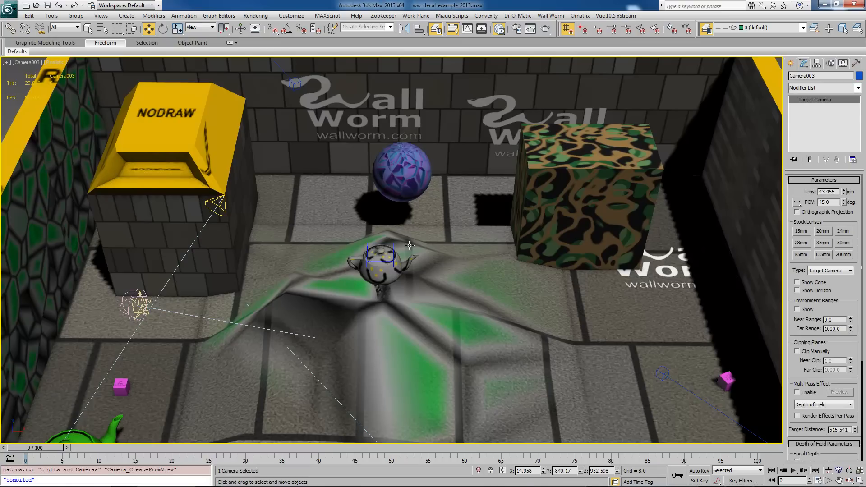
left_click(48, 6)
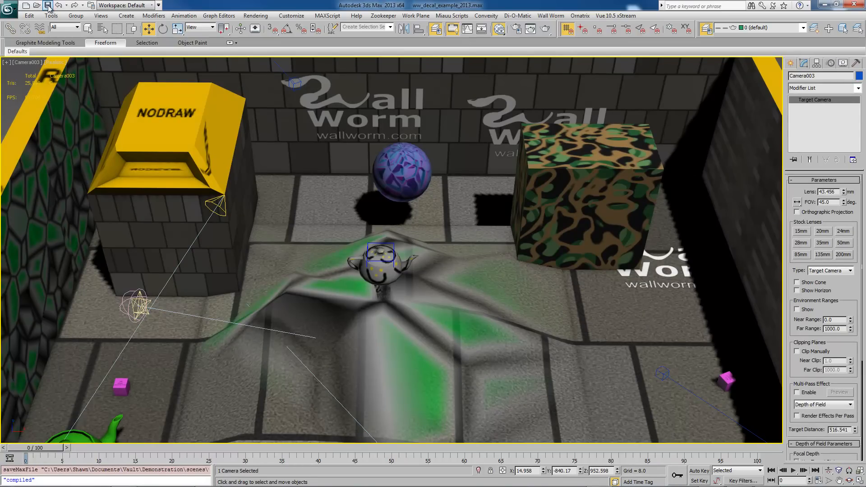
Step: Reopen the scene VMF exporter, enable Compile Map on Export and choose mysky1 as the sky name
left_click(556, 15)
mouse_move(587, 86)
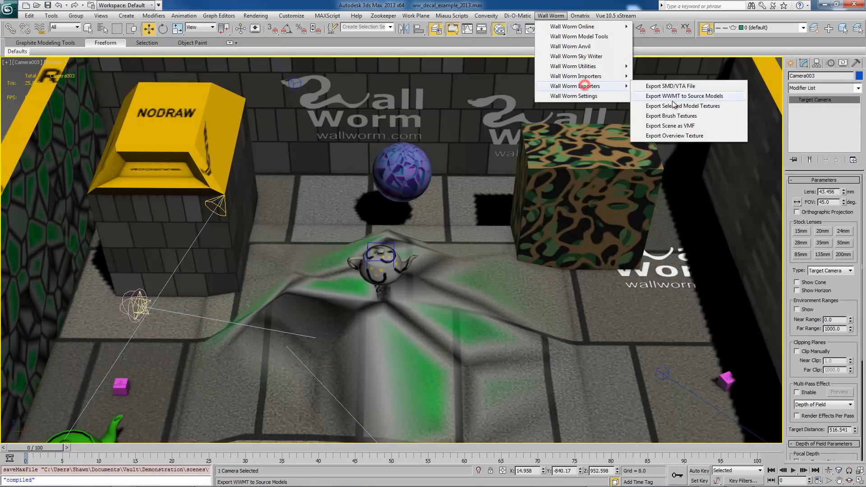
left_click(675, 126)
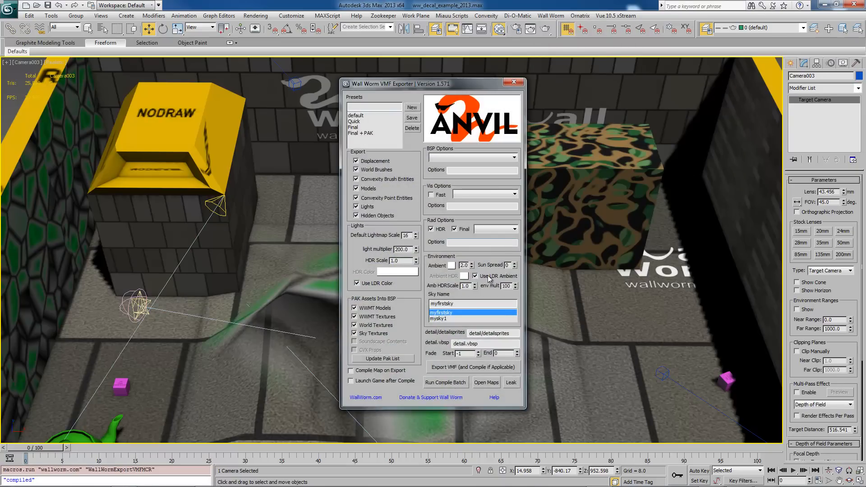
left_click(356, 370)
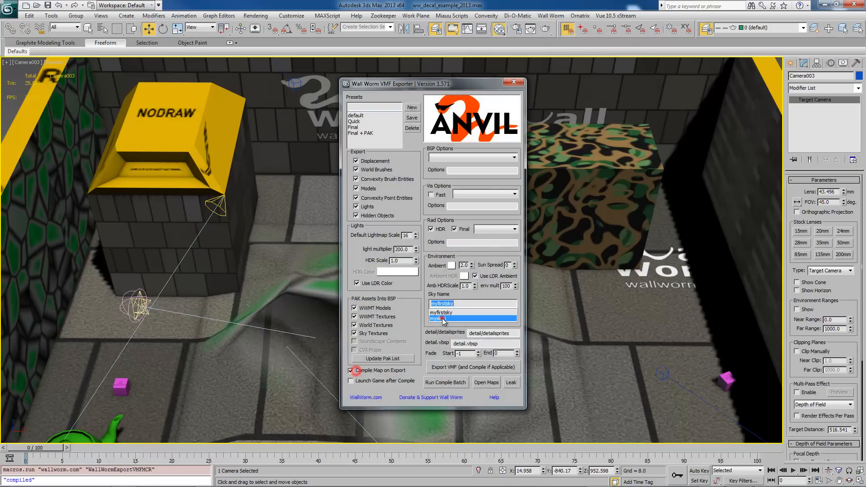
Step: Export and compile the level as ww_decal_example_2013.vmf in mapsrc, overwriting the existing file
left_click(453, 368)
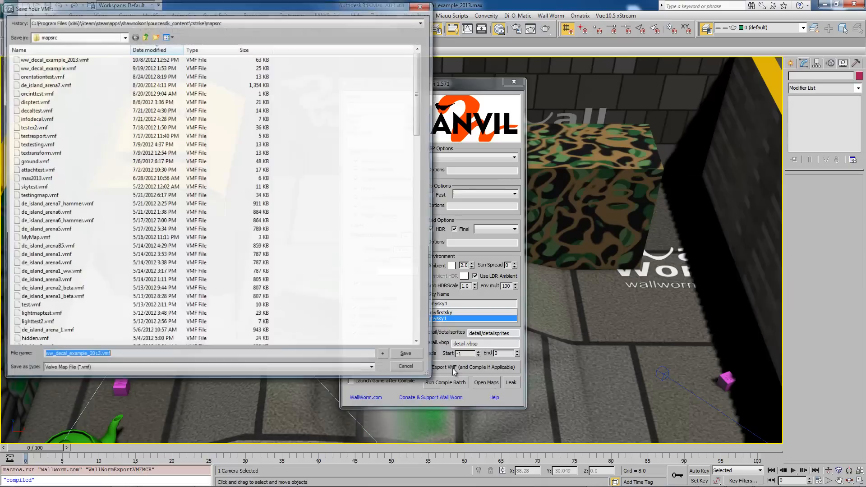
left_click(407, 357)
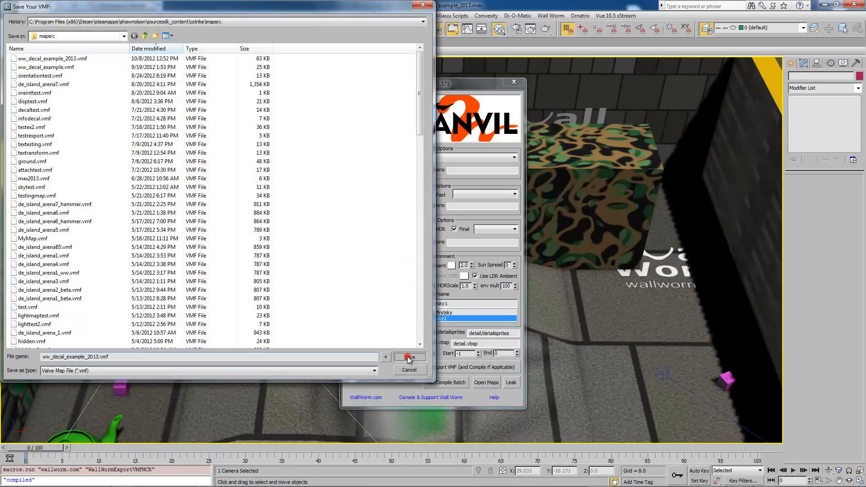
left_click(469, 285)
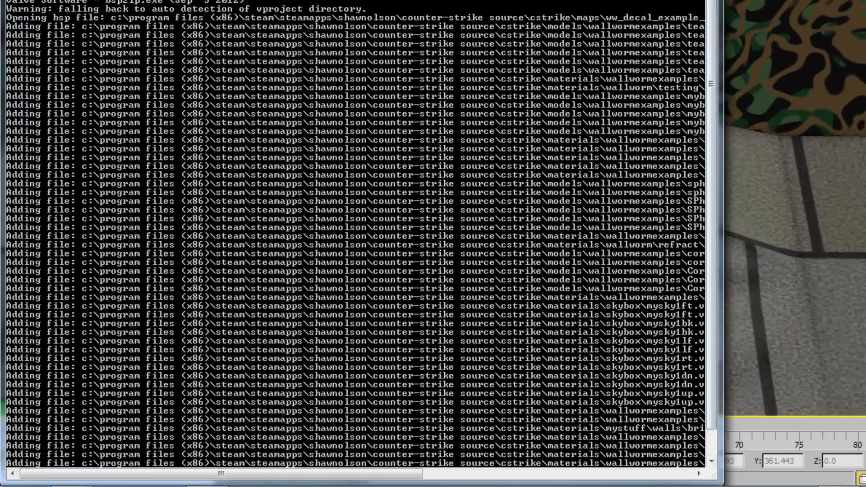
scroll(218, 120, "down", 1)
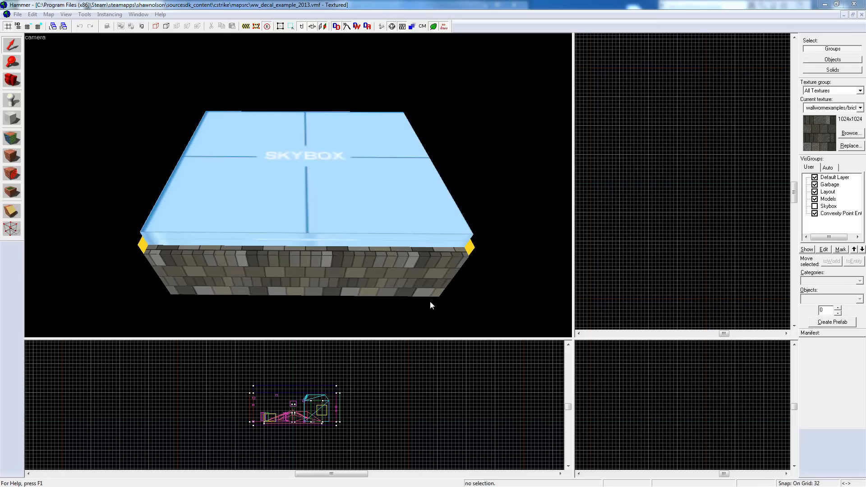
Step: In Hammer, select the front brick wall and fly the 3D camera inside the exported room to inspect its contents
left_click(336, 269)
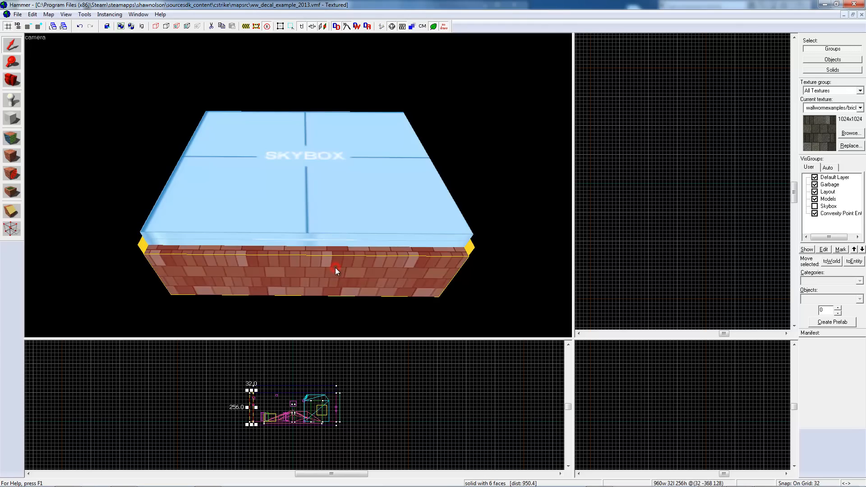
scroll(334, 267, "up", 5)
key("w")
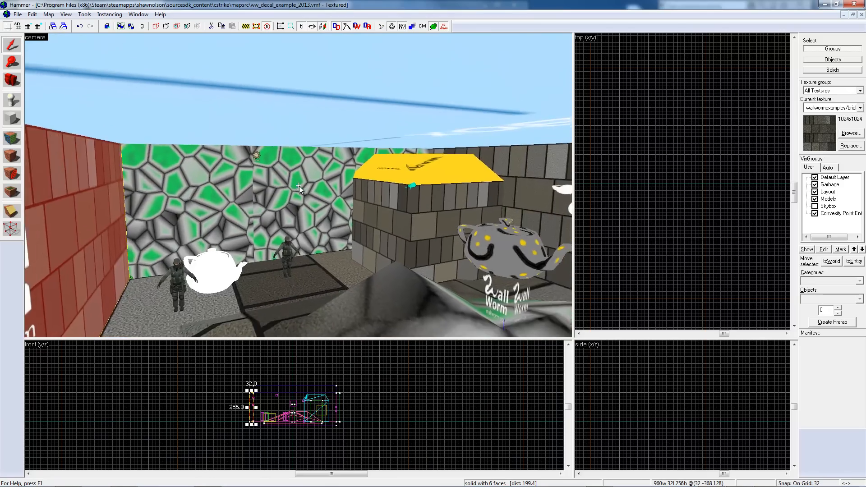
key("w")
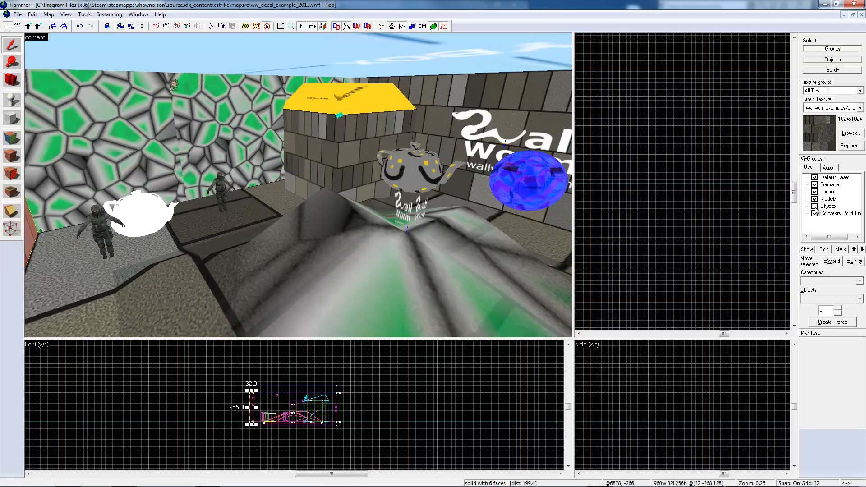
Step: Show the Skybox VisGroup and bring the whole map into the top view
scroll(672, 214, "down", 10)
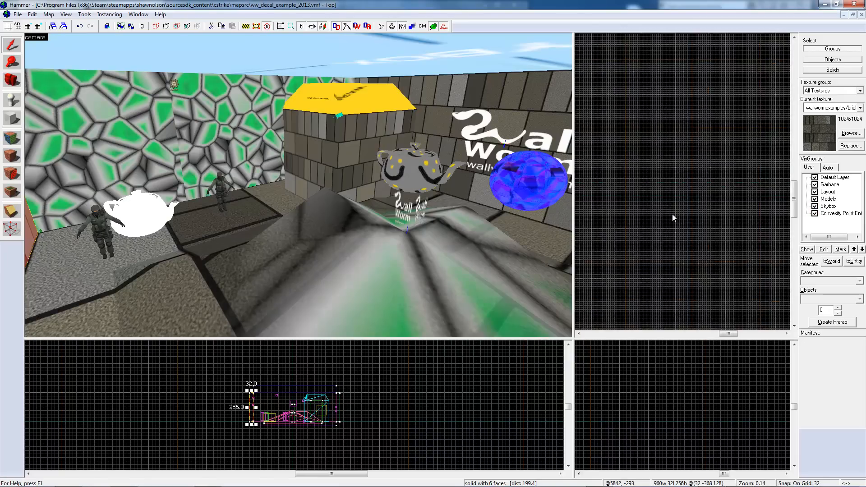
scroll(641, 217, "up", 1)
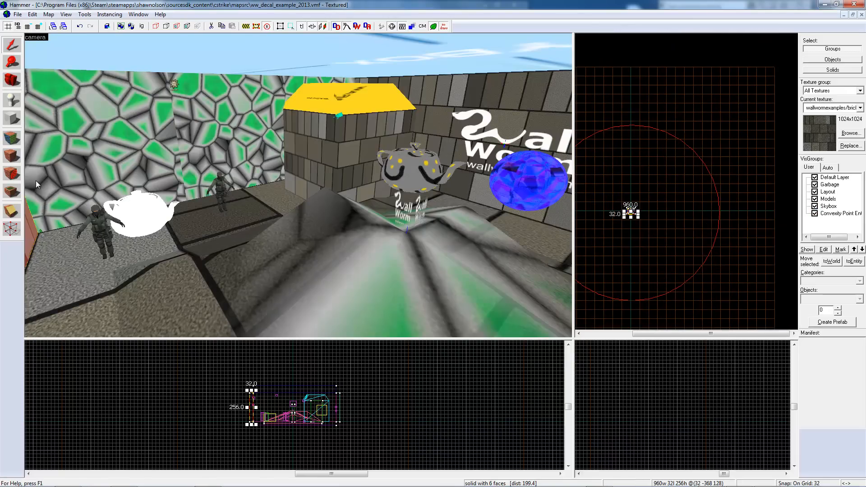
Step: Place the 3D camera near the separate skybox room, toggle the Skybox VisGroup, and fly in among its miniature buildings
left_click(10, 80)
left_click_drag(633, 213, 750, 214)
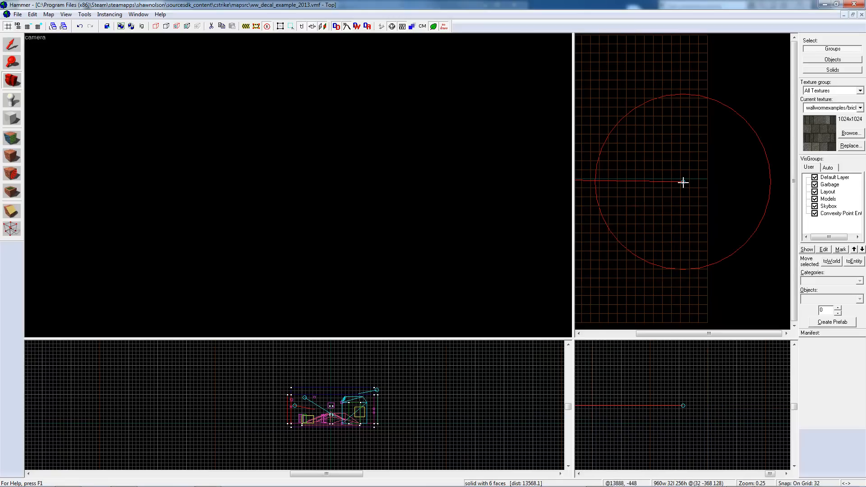
left_click(815, 212)
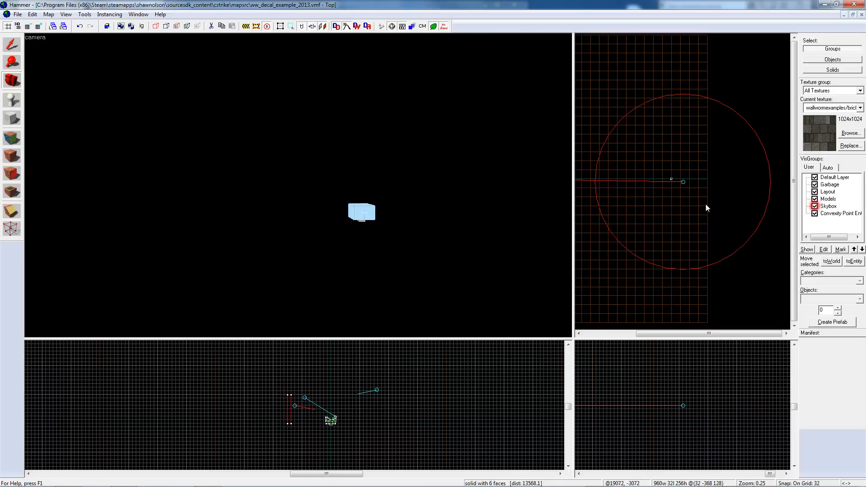
key("z")
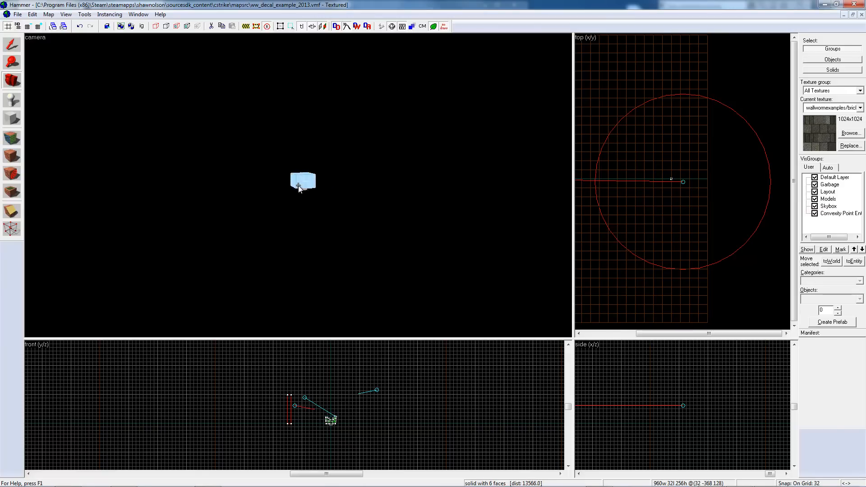
key("w")
key("s")
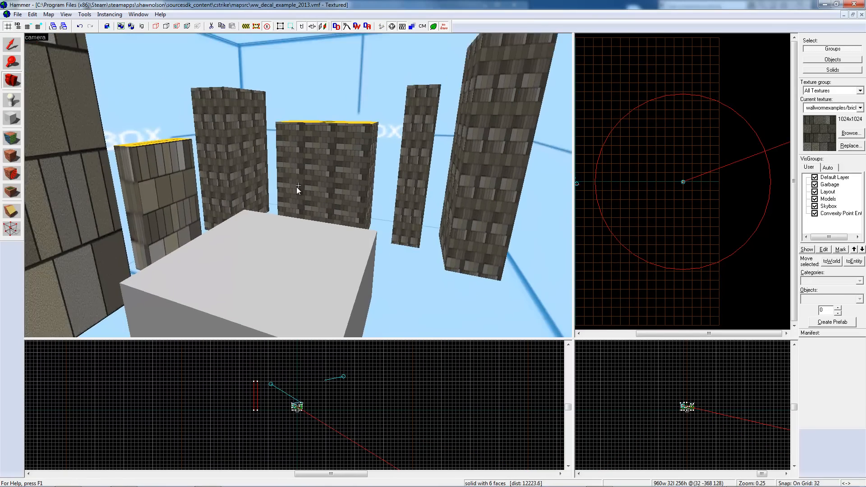
key("z")
Step: Select the sky_camera entity at the centre of the skybox room and inspect its position among the miniature buildings
left_click(263, 230)
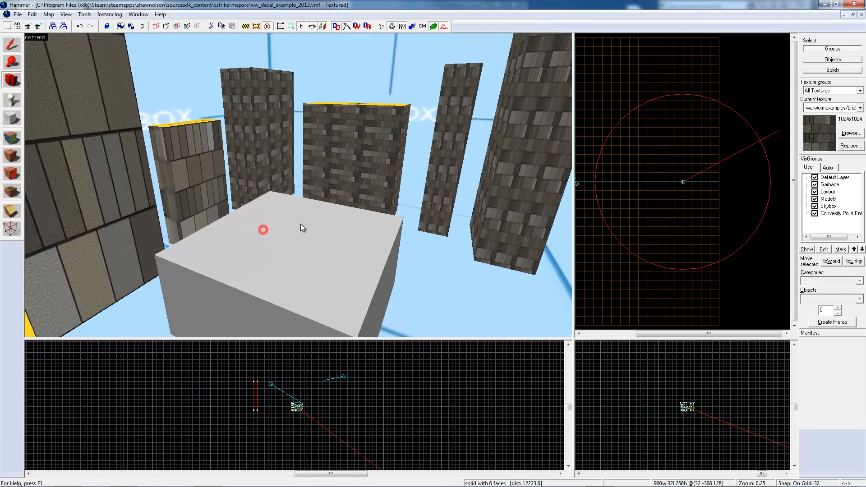
left_click(4, 48)
left_click(299, 243)
key("z")
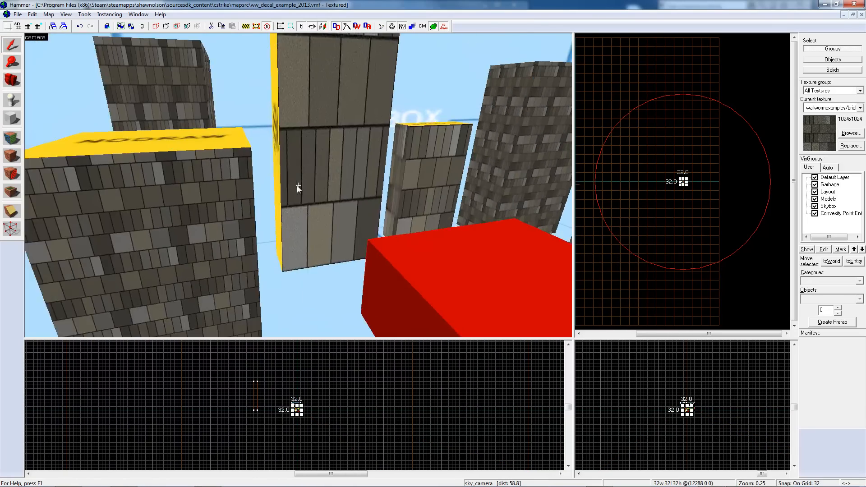
key("s")
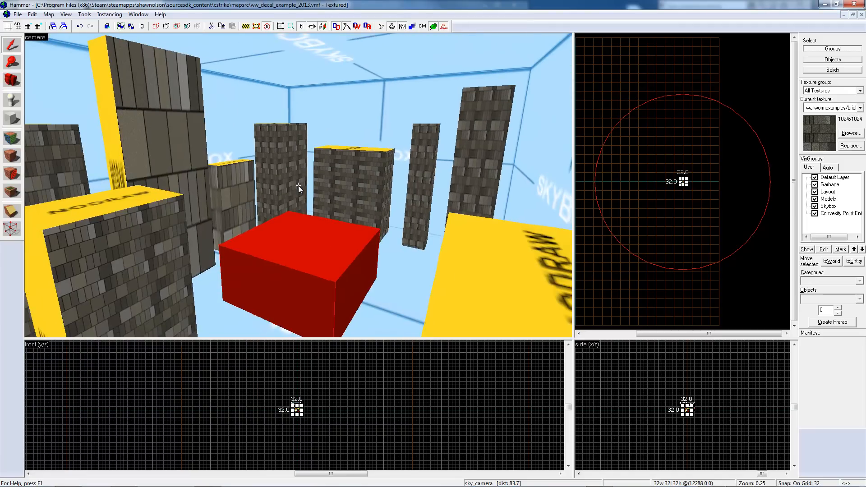
key("w")
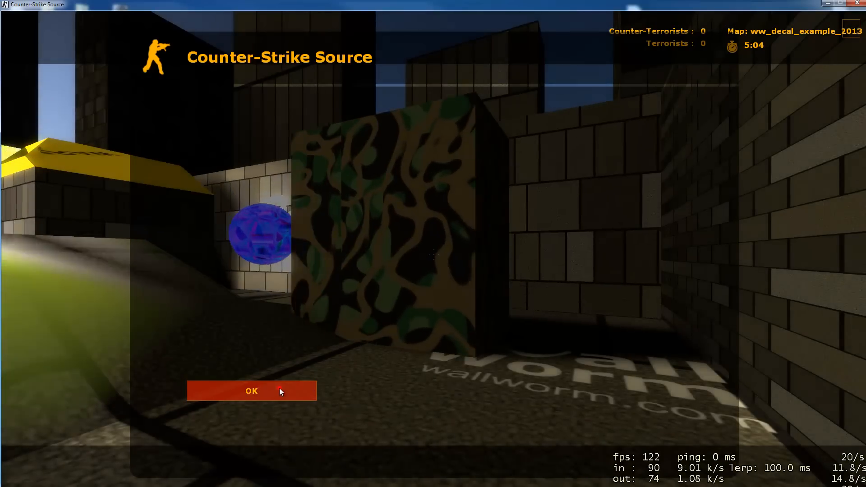
Step: Switch to Counter-Strike Source, join ww_decal_example_2013 as a spectator and look up at the sky and surrounding skyline
left_click(280, 389)
left_click(239, 271)
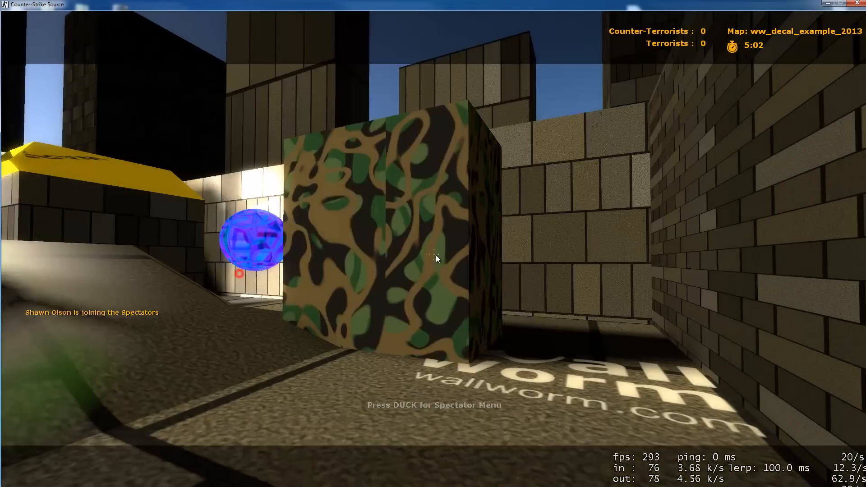
key("w")
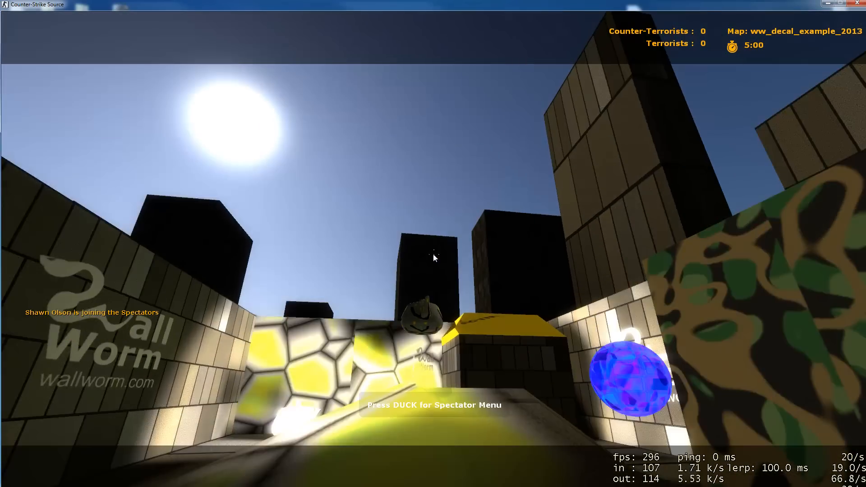
key("w")
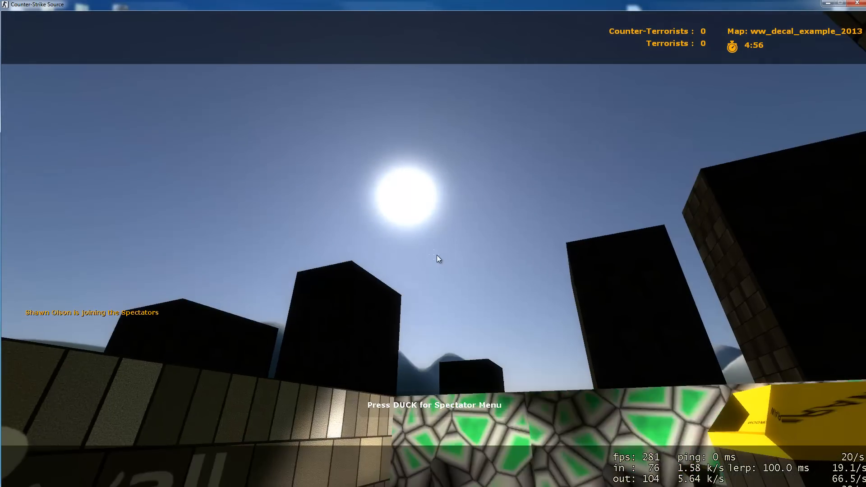
Step: Fly outside the playable level as a spectator and examine the miniature buildings in the separate skybox area
key("s")
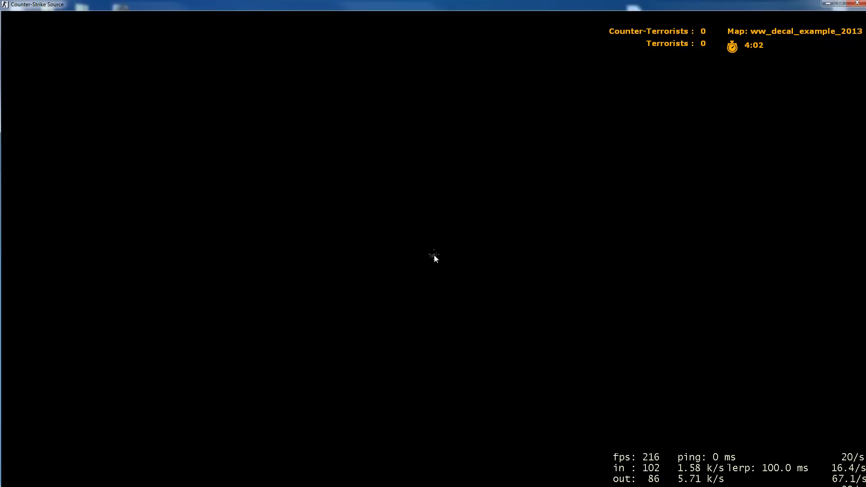
key("w")
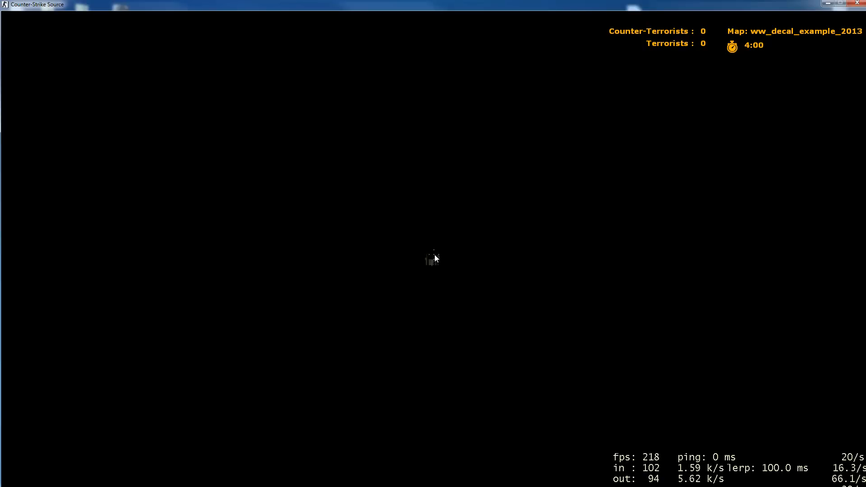
key("w")
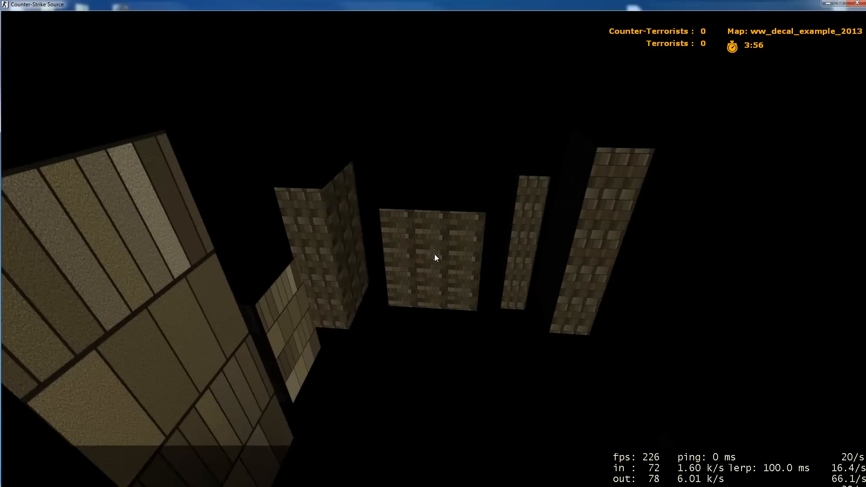
key("s")
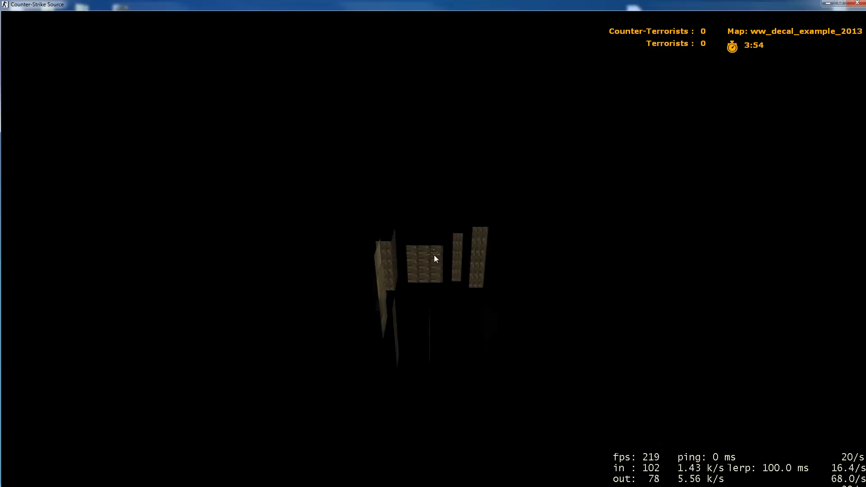
Step: Fly back through the void into the playable room and view the floating teapot against the skybox buildings
key("w")
key("w")
key("w")
key("w")
key("w")
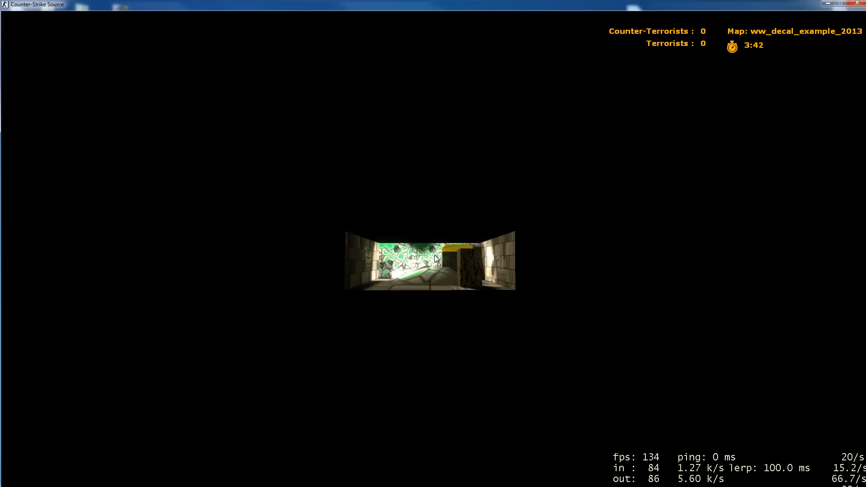
key("w")
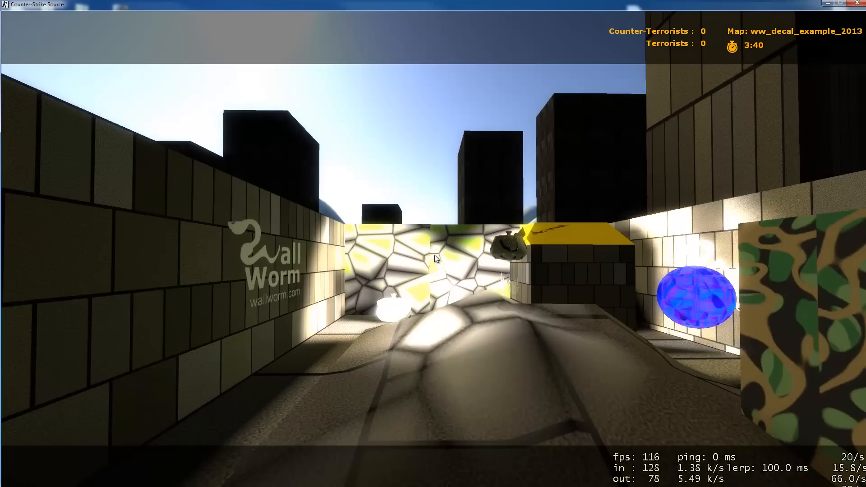
key("w")
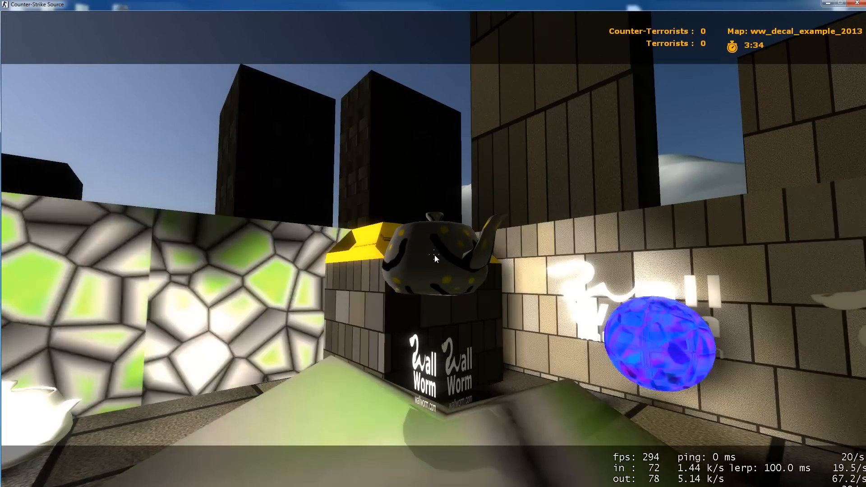
Step: Reopen the team selection and join the match with automatic team and player assignment
key("m")
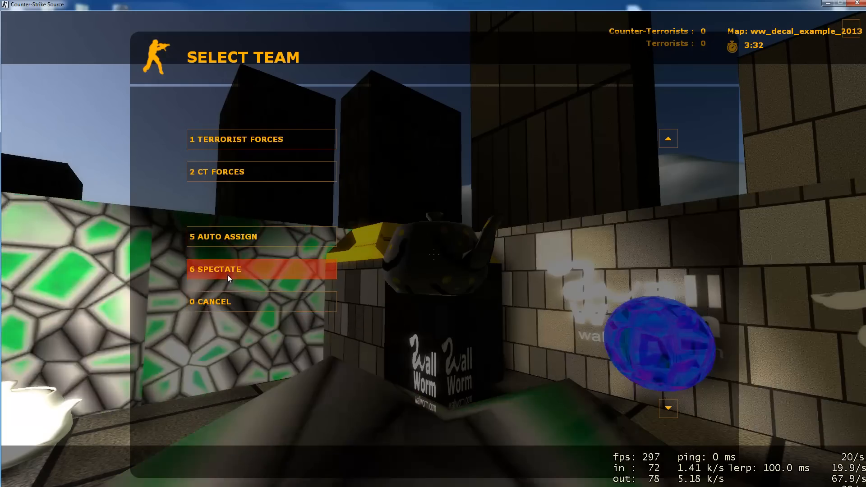
left_click(229, 237)
left_click(323, 238)
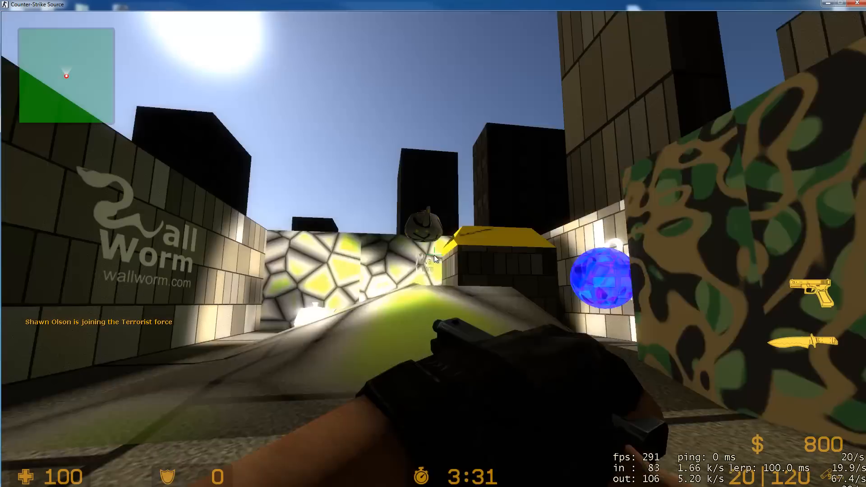
Step: Walk up to the floating spotted teapot and shoot it several times with the pistol to test its physics
key("w")
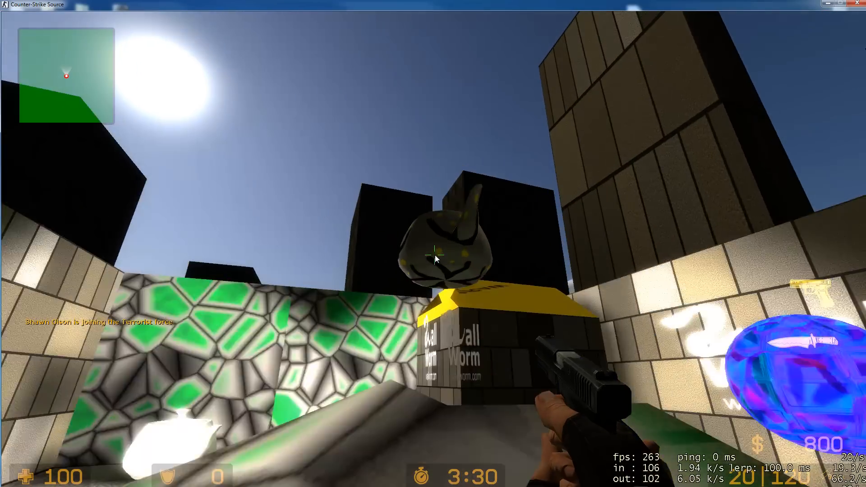
left_click(435, 255)
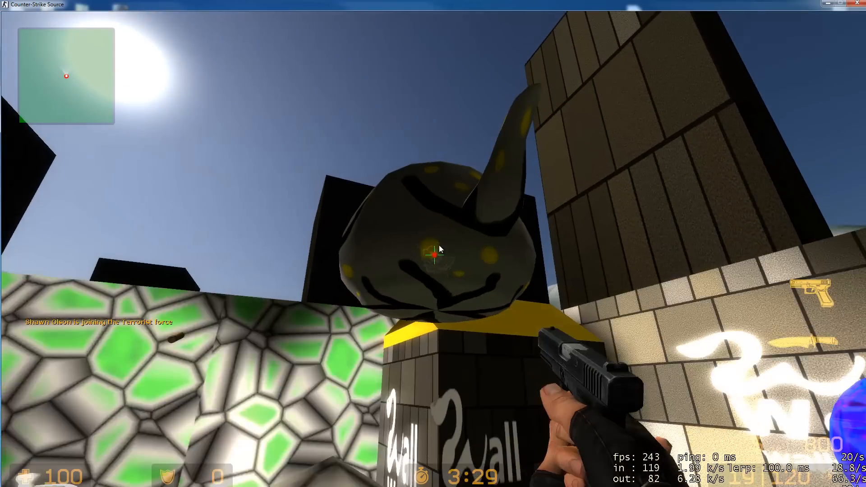
key("w")
left_click(439, 248)
left_click(440, 248)
left_click(439, 248)
left_click(439, 249)
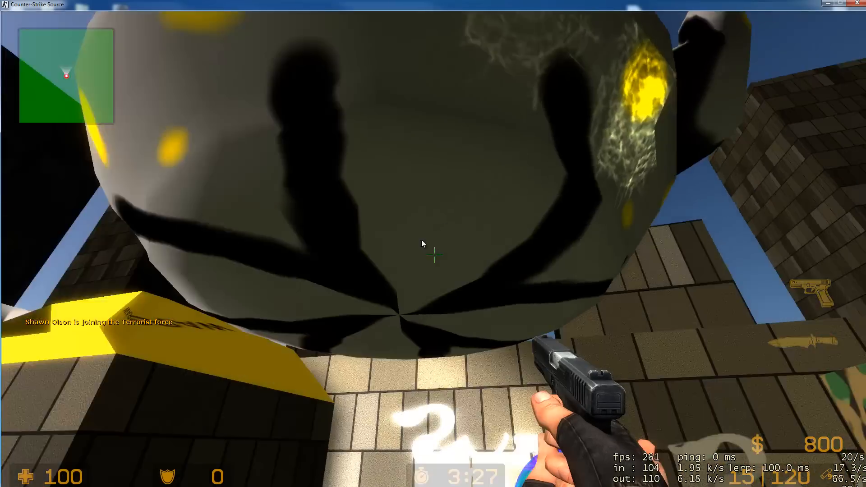
Step: Follow the shot teapot around the room and inspect where it lies beside the camouflage block and terrain mound
key("s")
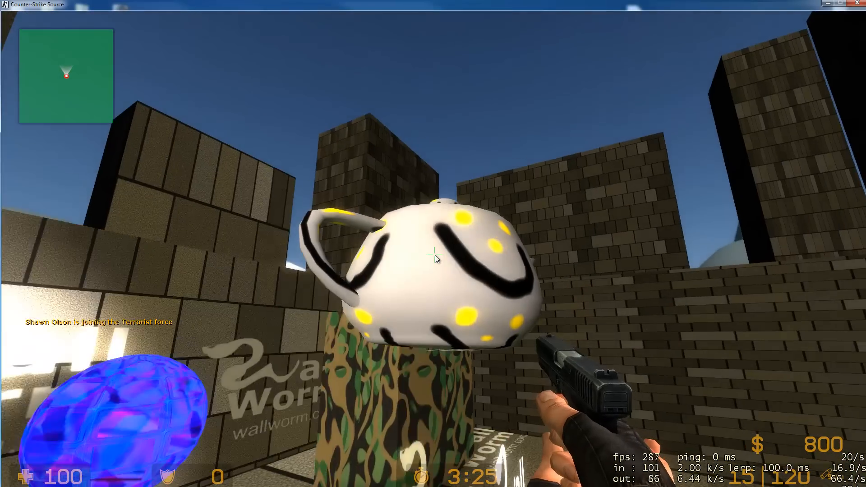
key("w")
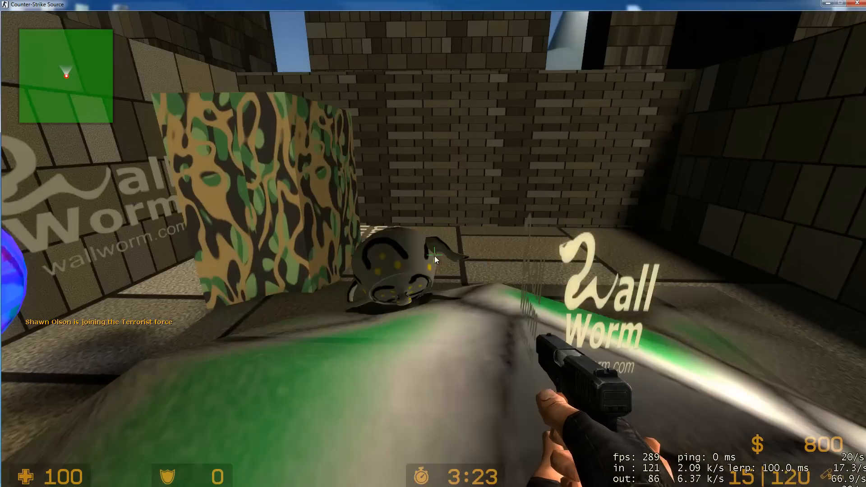
key("s")
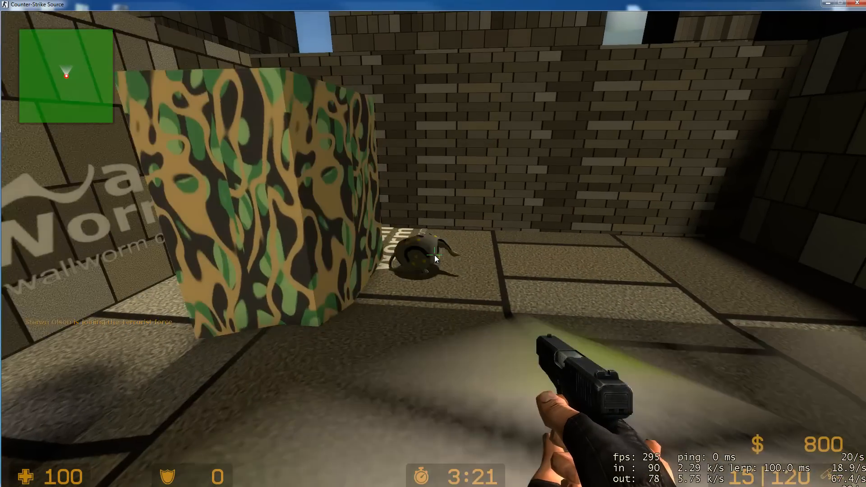
key("w")
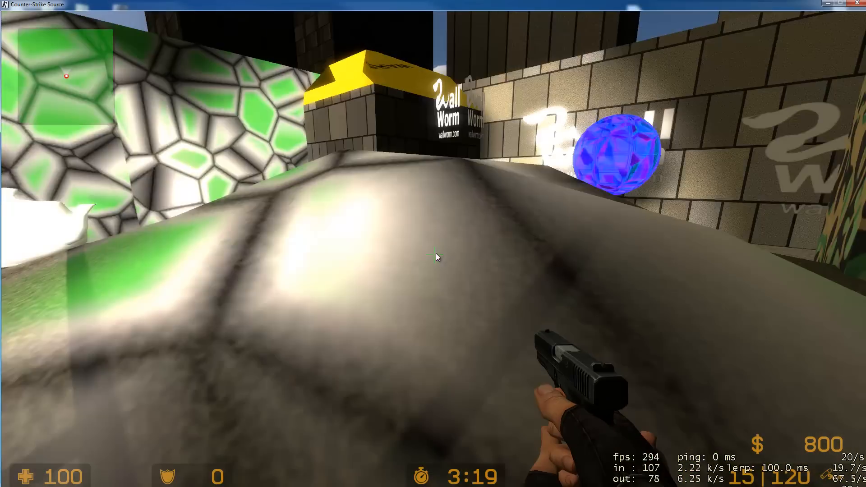
key("s")
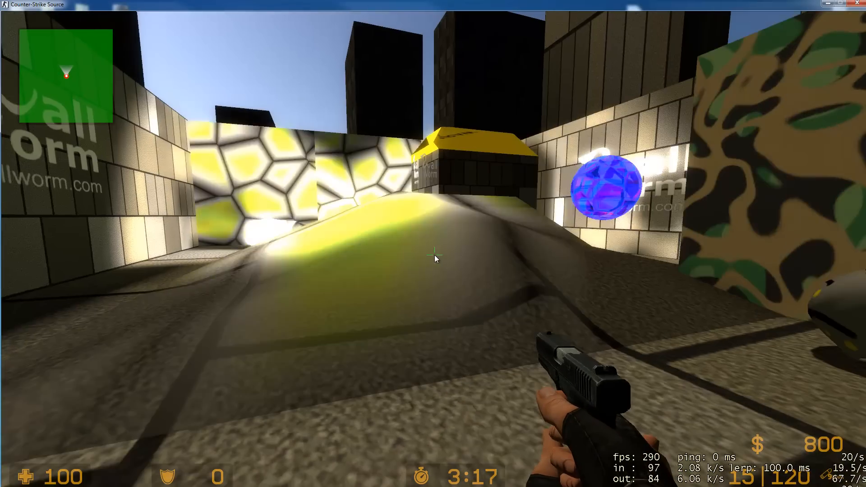
key("d")
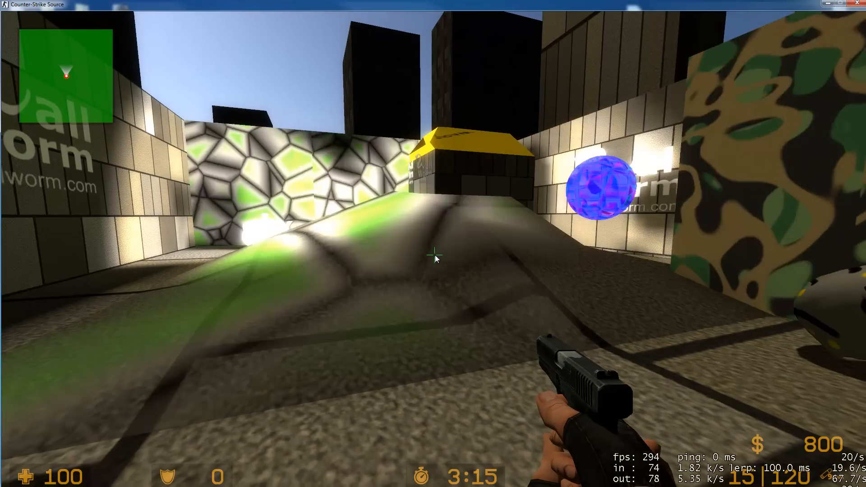
key("d")
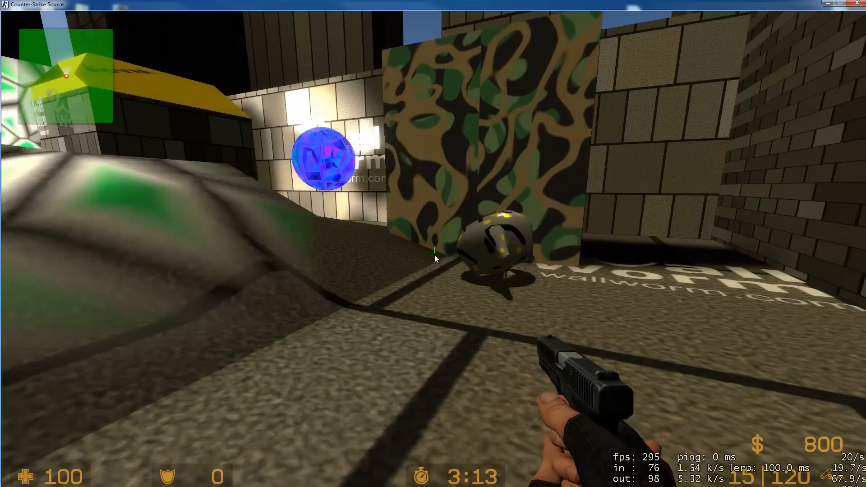
Step: Walk over the terrain mound and examine the blue sphere and the Wall Worm decals on the brick walls up close
key("a")
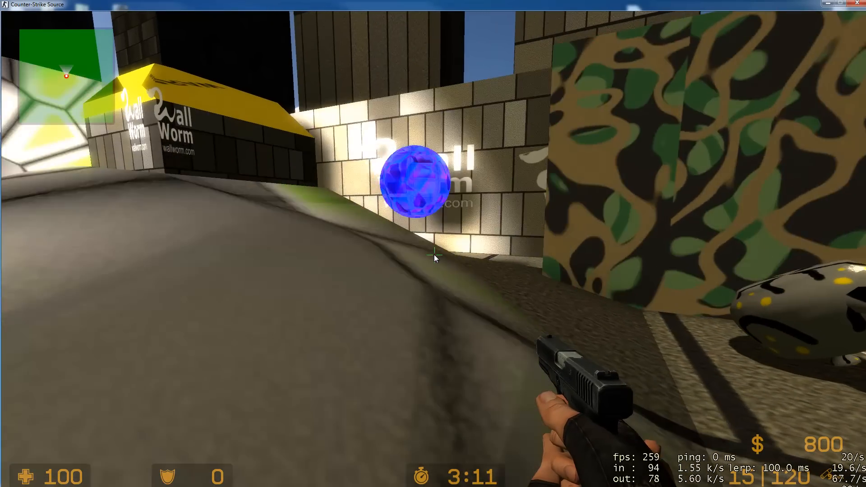
key("a")
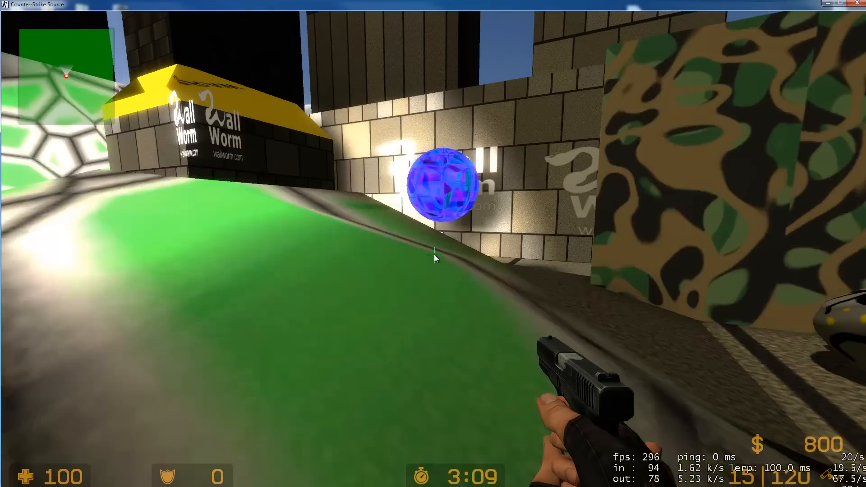
key("w")
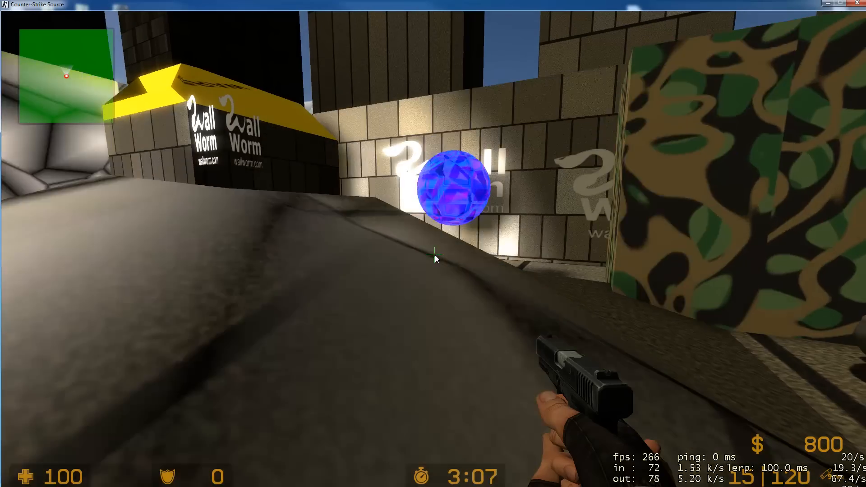
key("a")
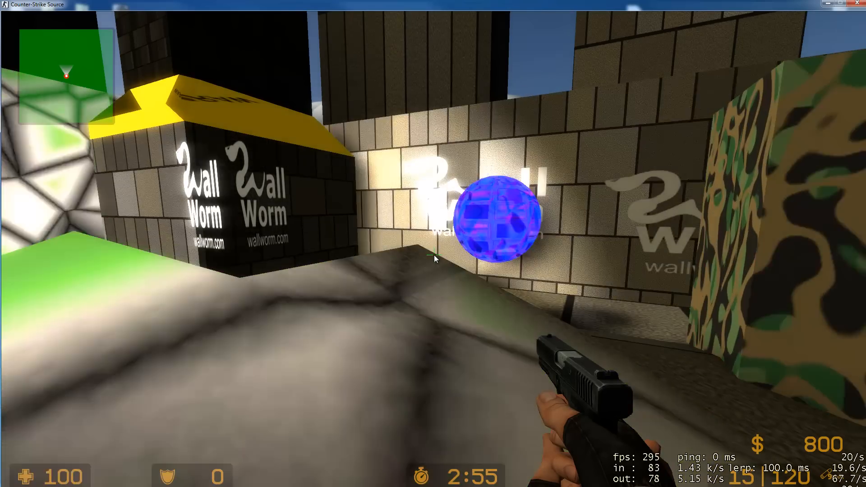
key("w")
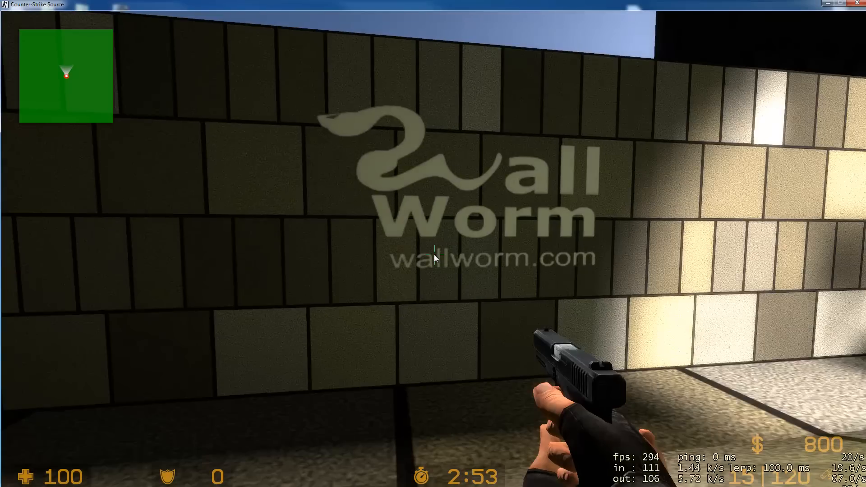
key("w")
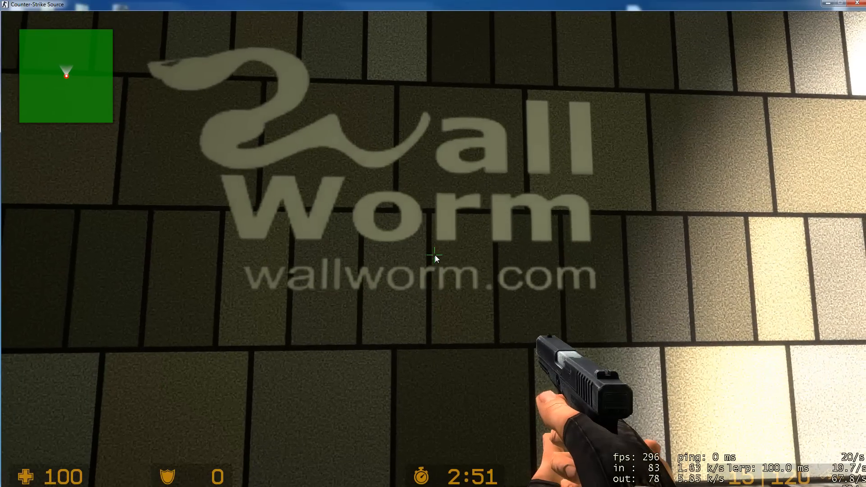